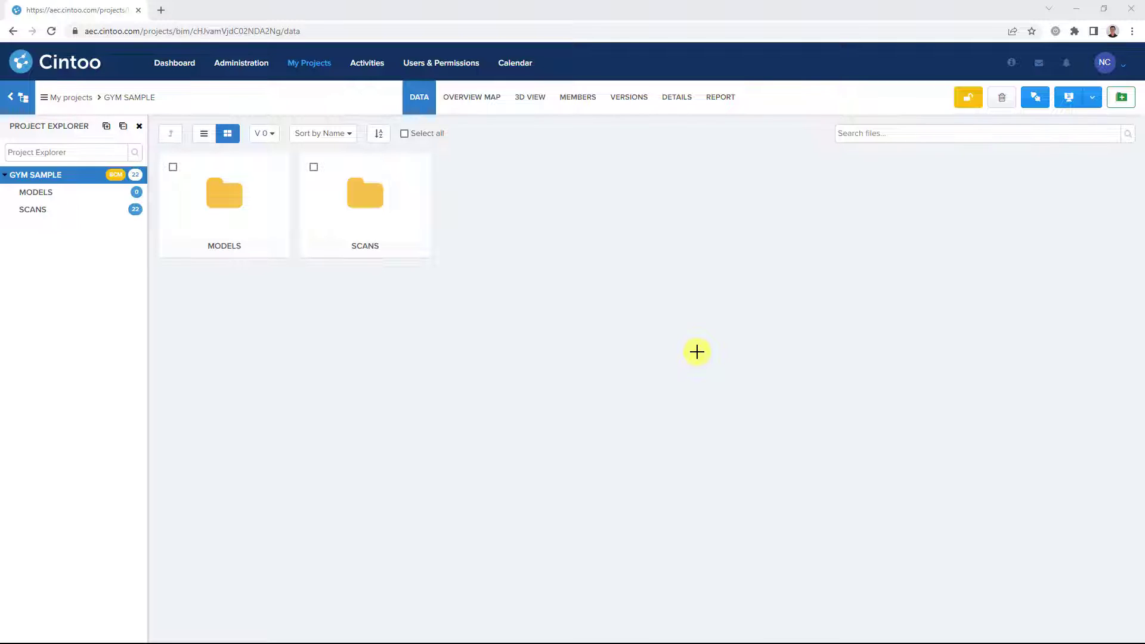
Open the Gym Sample MODELS folder and display Gym_Federated in the 3D view
{"action": "double_click", "coordinate": [226, 198]}
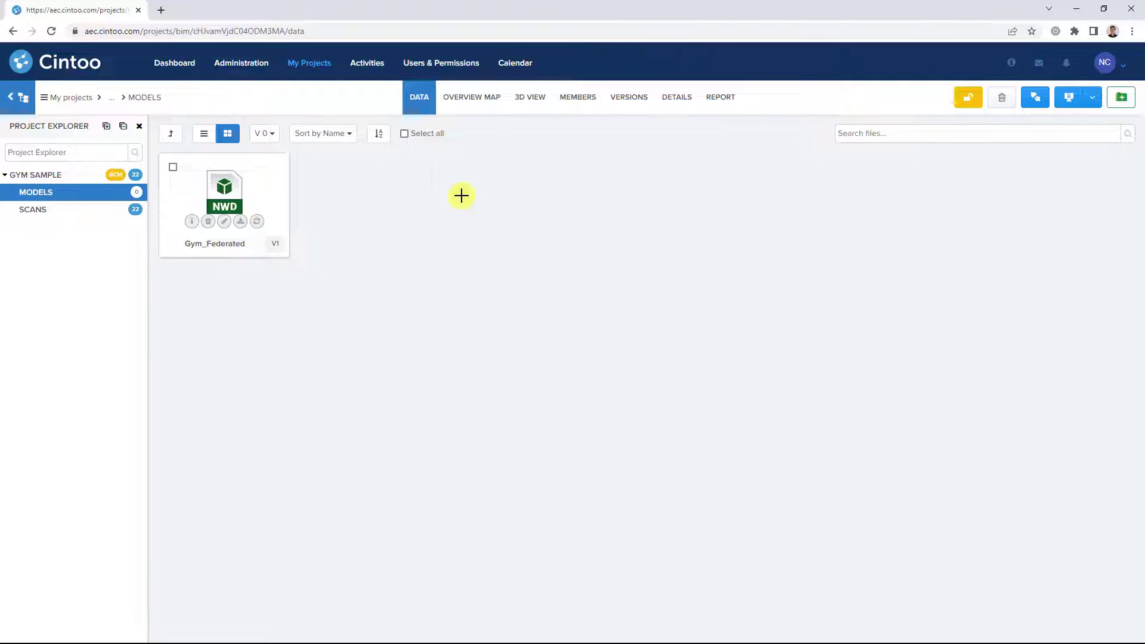
{"action": "left_click", "coordinate": [524, 99]}
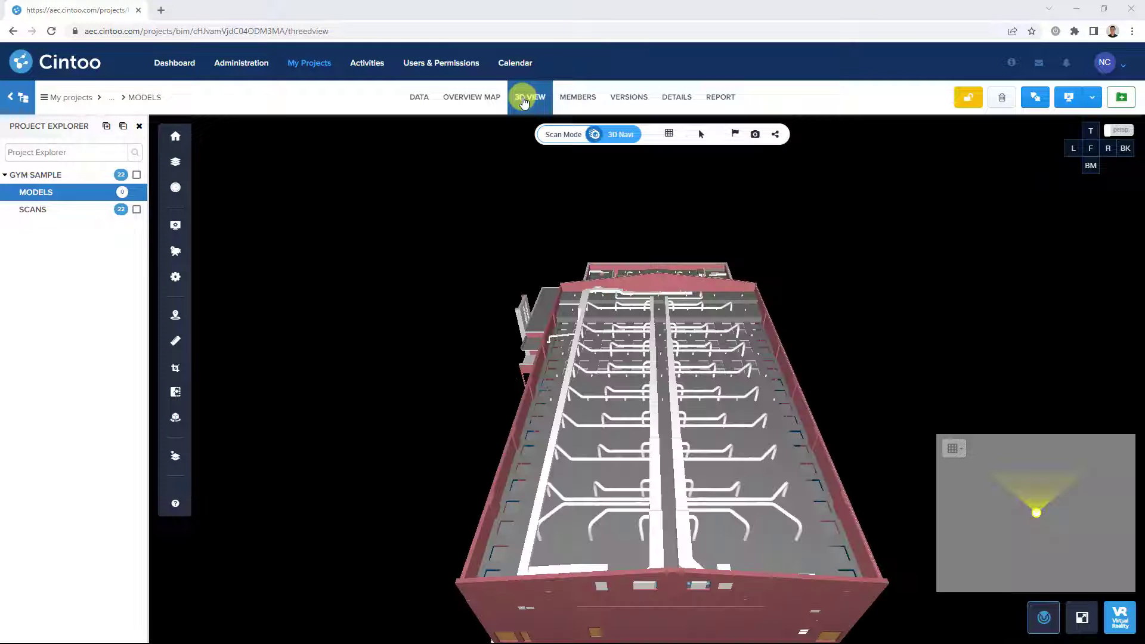
Explore Gym_Federated to list Gym.nwd's architectural, electrical, mechanical and structural .rvt models
{"action": "left_click", "coordinate": [175, 162]}
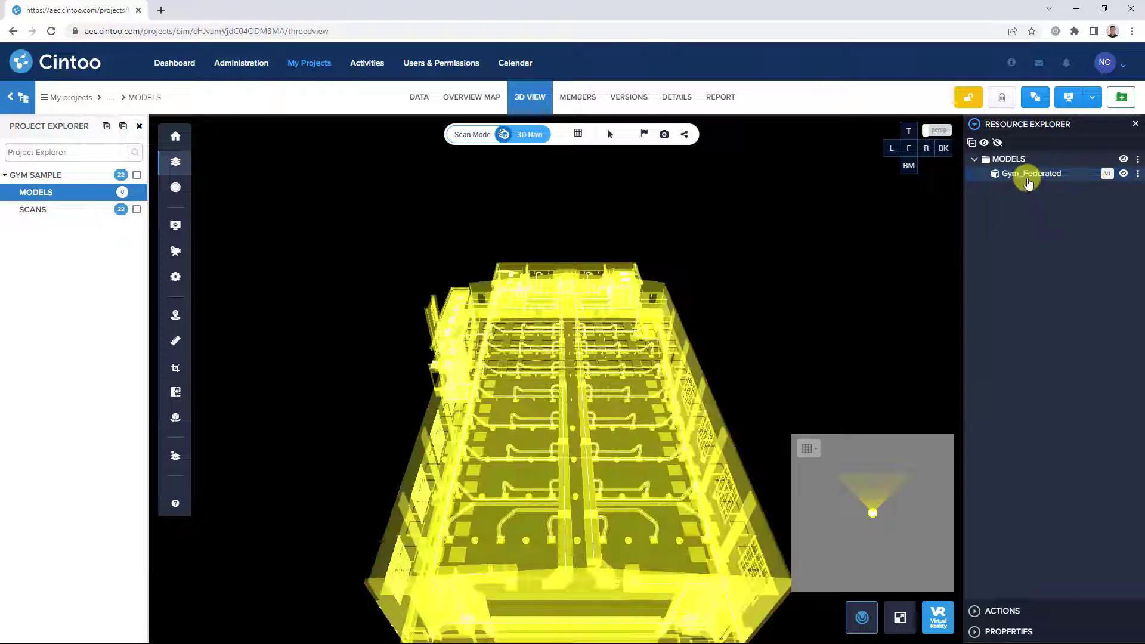
{"action": "left_click", "coordinate": [1030, 177]}
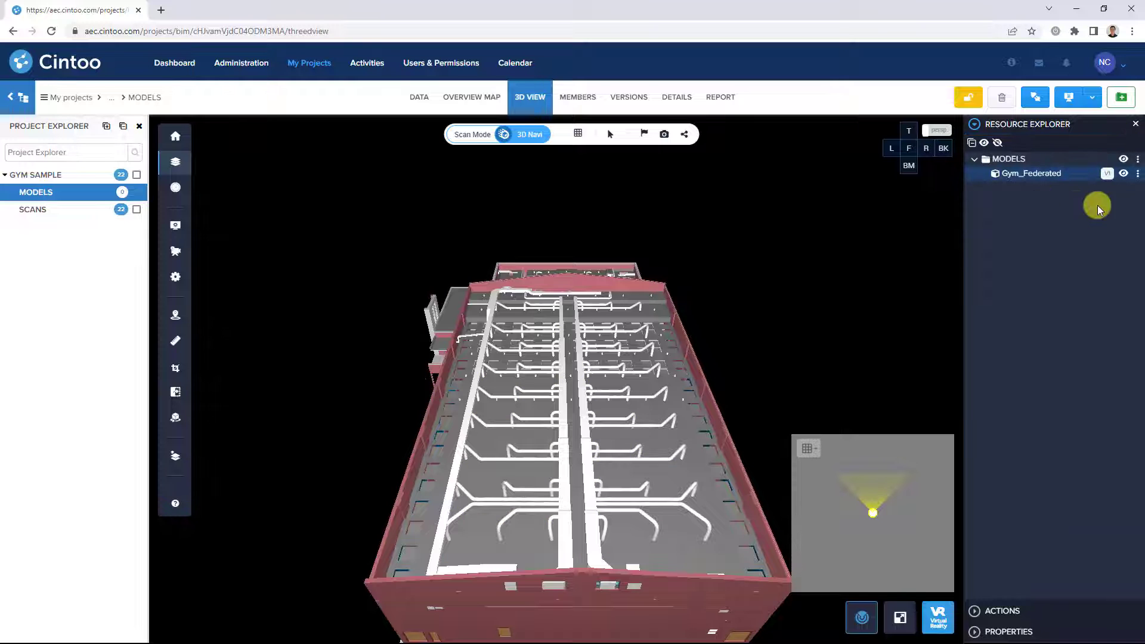
{"action": "left_click", "coordinate": [1139, 173]}
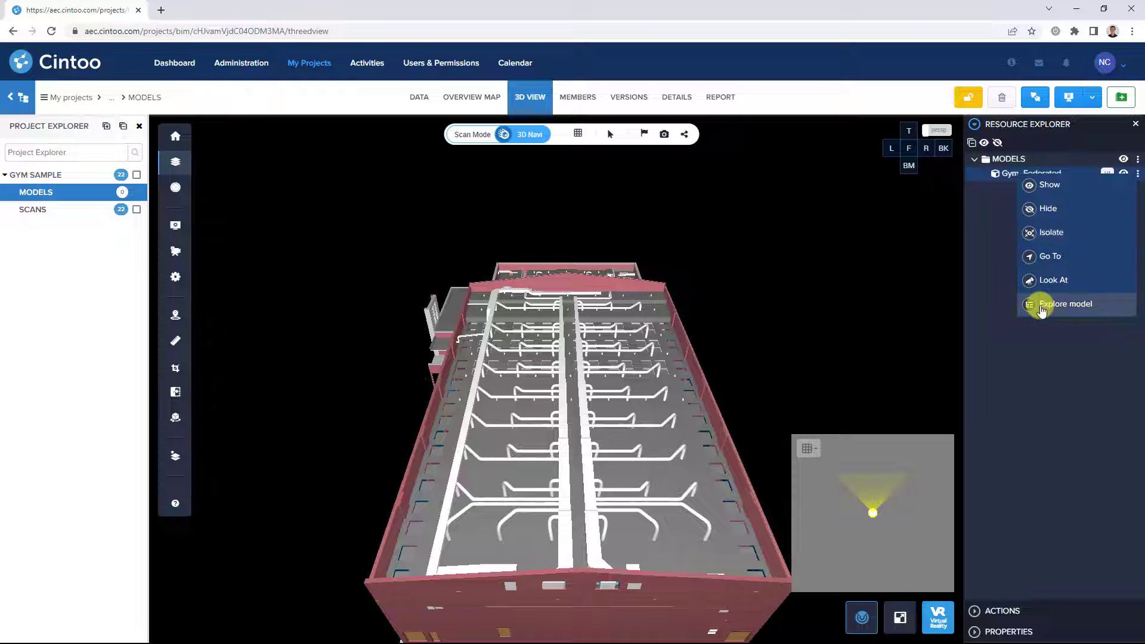
{"action": "left_click", "coordinate": [1056, 304]}
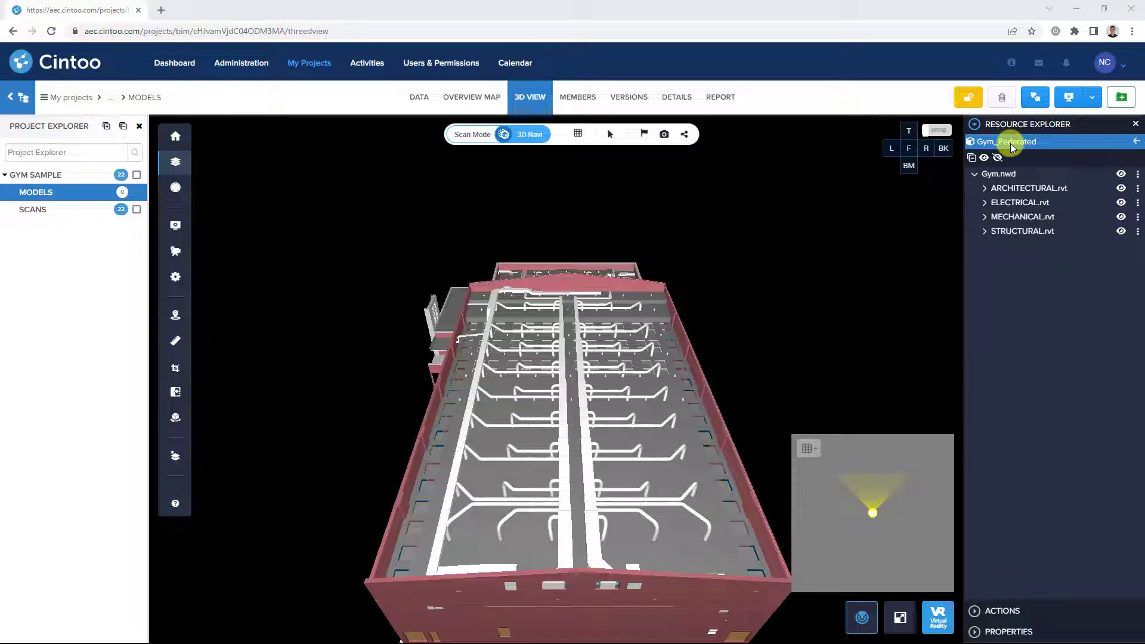
Expand the ARCHITECTURAL, ELECTRICAL, MECHANICAL and STRUCTURAL .rvt level lists, then collapse them
{"action": "left_click", "coordinate": [984, 188]}
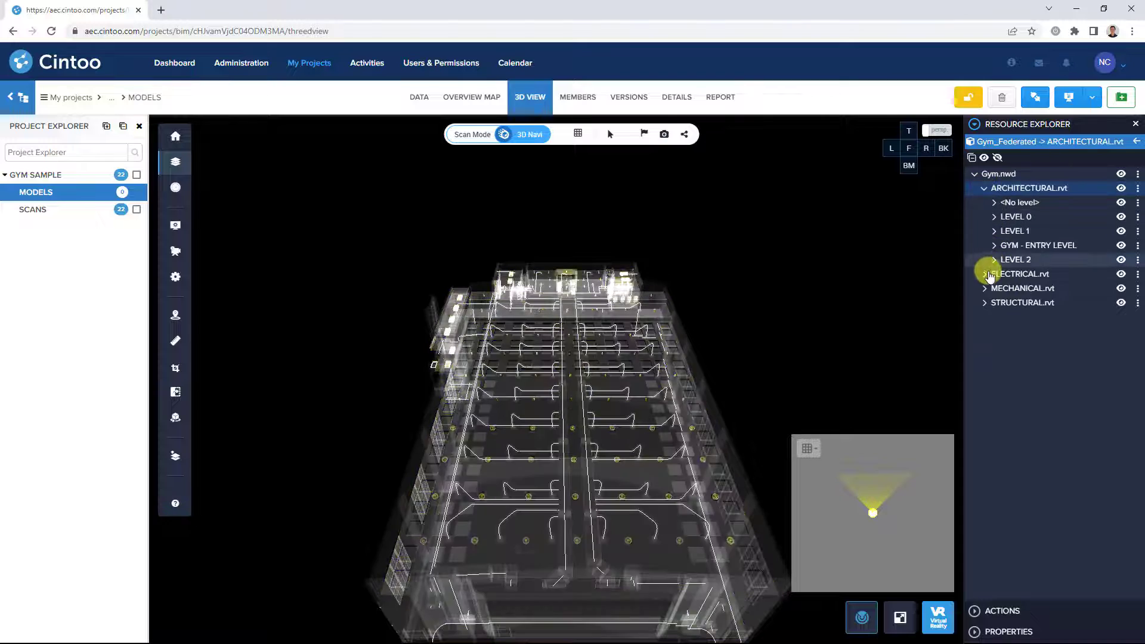
{"action": "left_click", "coordinate": [987, 275]}
{"action": "left_click", "coordinate": [984, 331]}
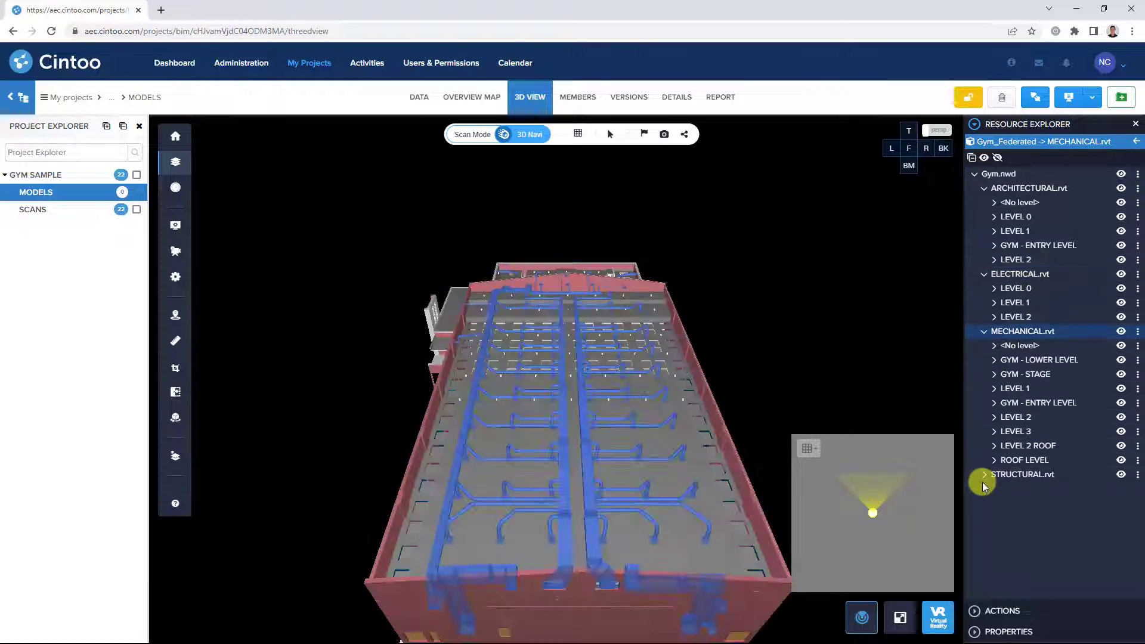
{"action": "left_click", "coordinate": [984, 475]}
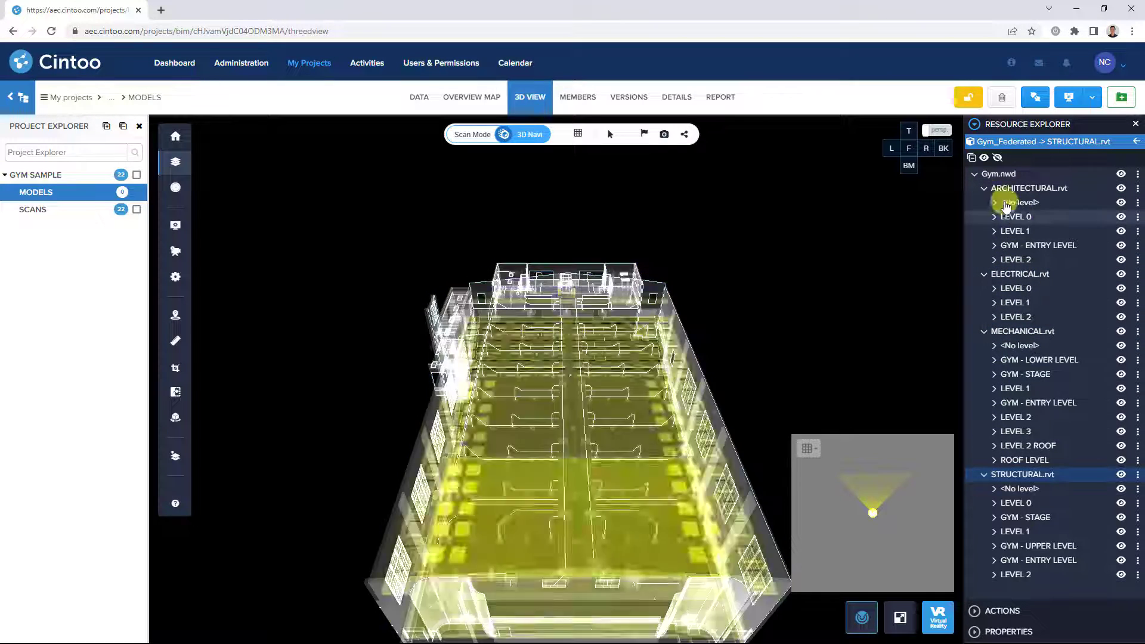
{"action": "left_click", "coordinate": [972, 158]}
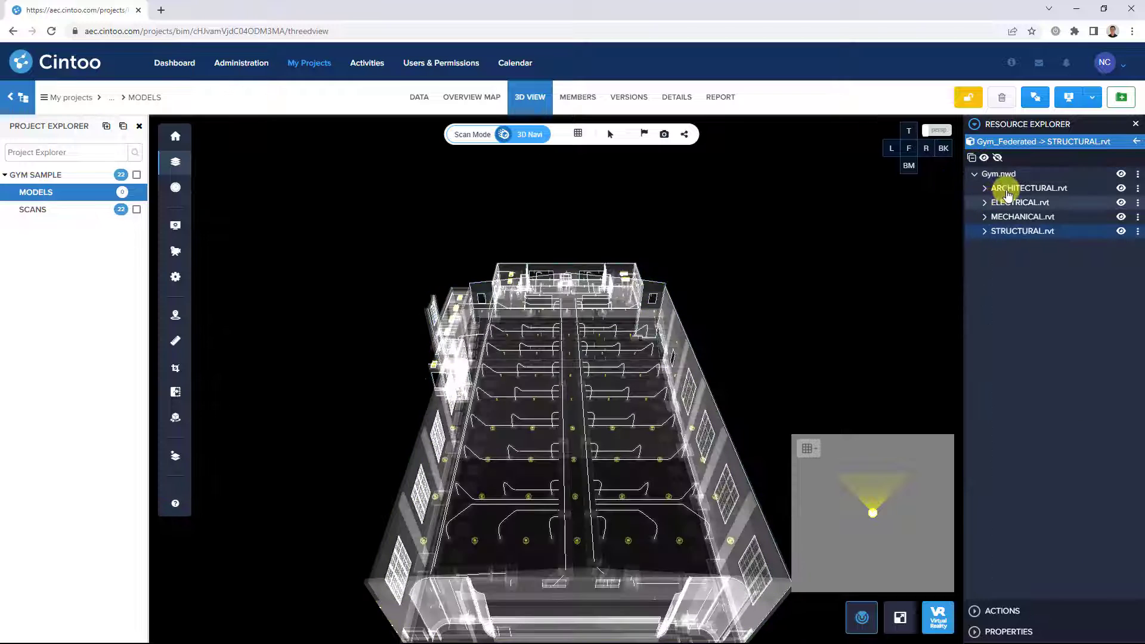
Show each discipline model's properties, ending on STRUCTURAL.rvt, with an oblique building view
{"action": "left_click", "coordinate": [1014, 188]}
{"action": "left_click", "coordinate": [974, 634]}
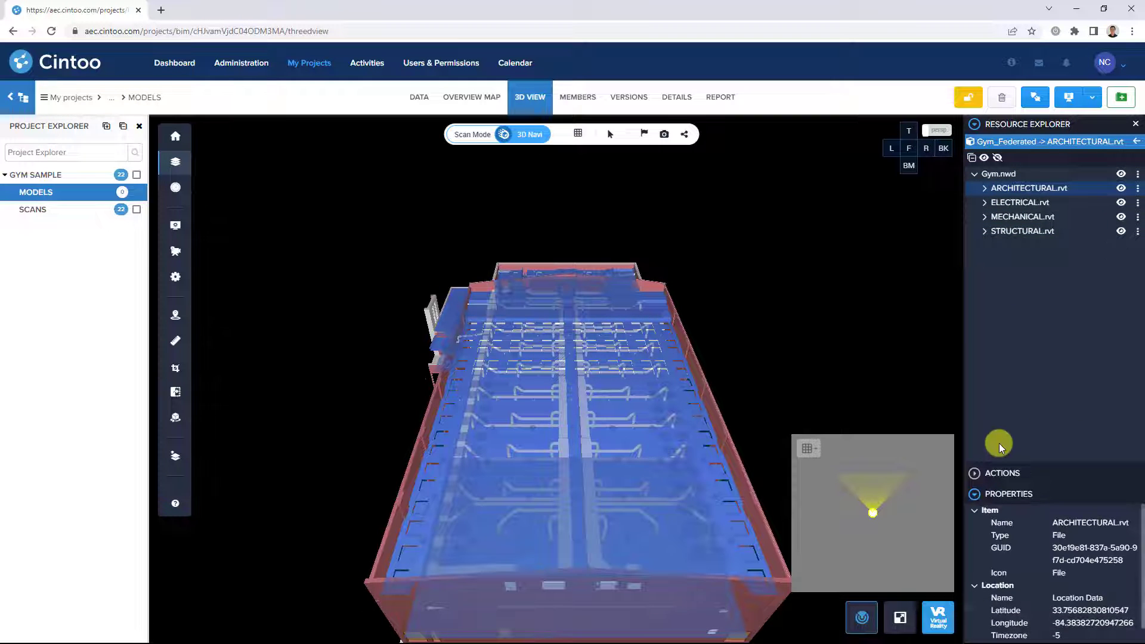
{"action": "left_click", "coordinate": [1015, 203]}
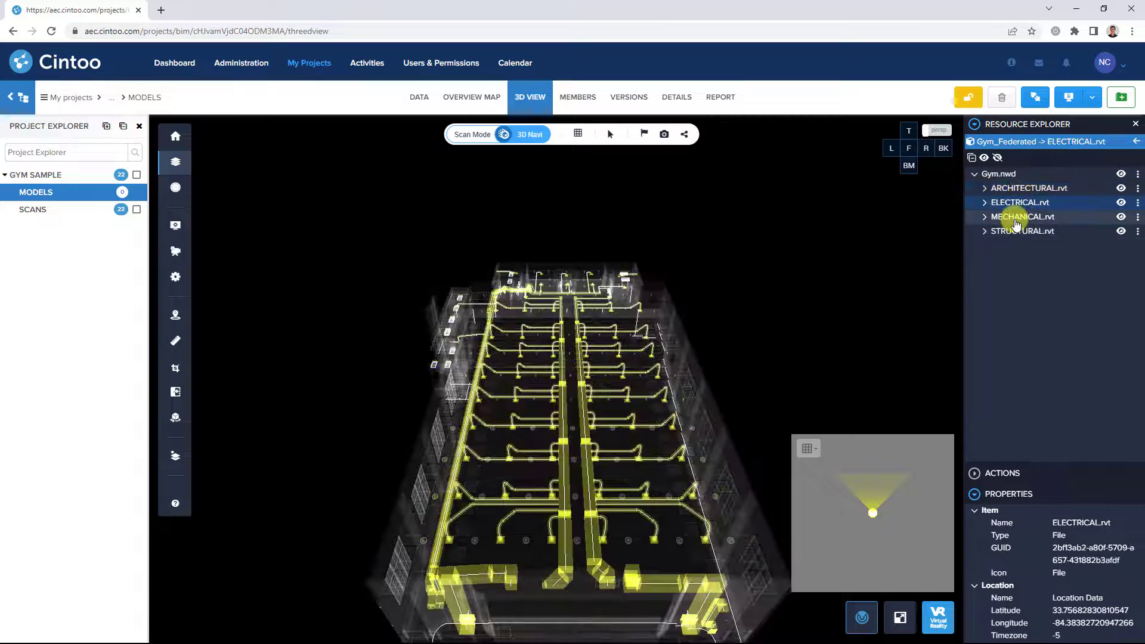
{"action": "left_click", "coordinate": [1017, 217]}
{"action": "left_click", "coordinate": [1017, 231]}
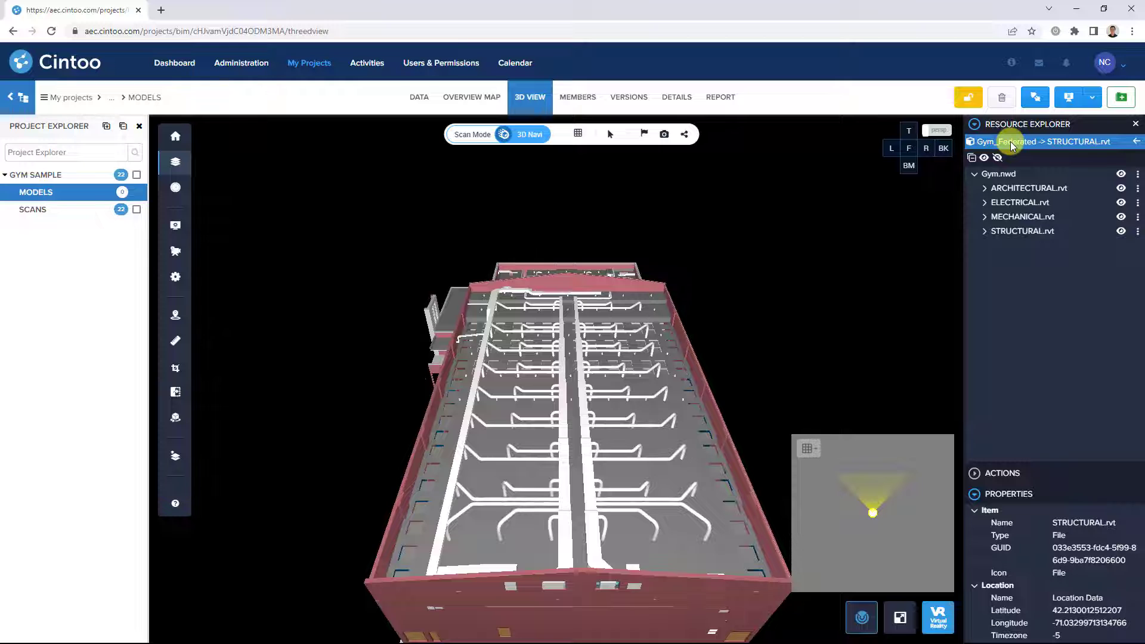
{"action": "left_click_drag", "start_coordinate": [473, 499], "coordinate": [504, 421]}
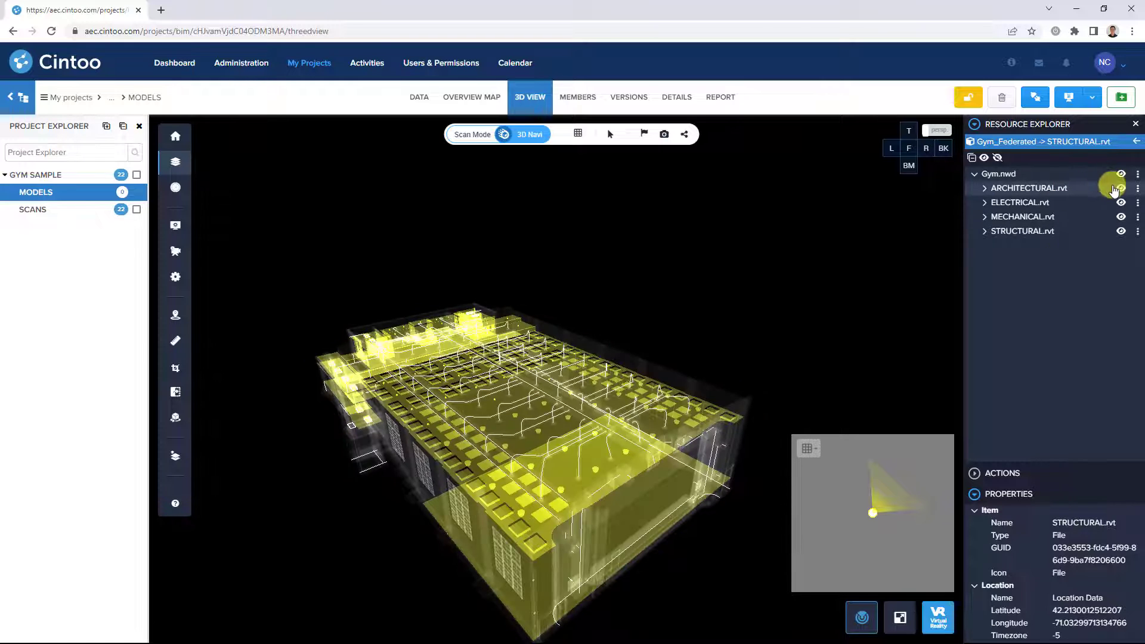
{"action": "left_click", "coordinate": [1121, 189]}
{"action": "left_click", "coordinate": [1123, 204]}
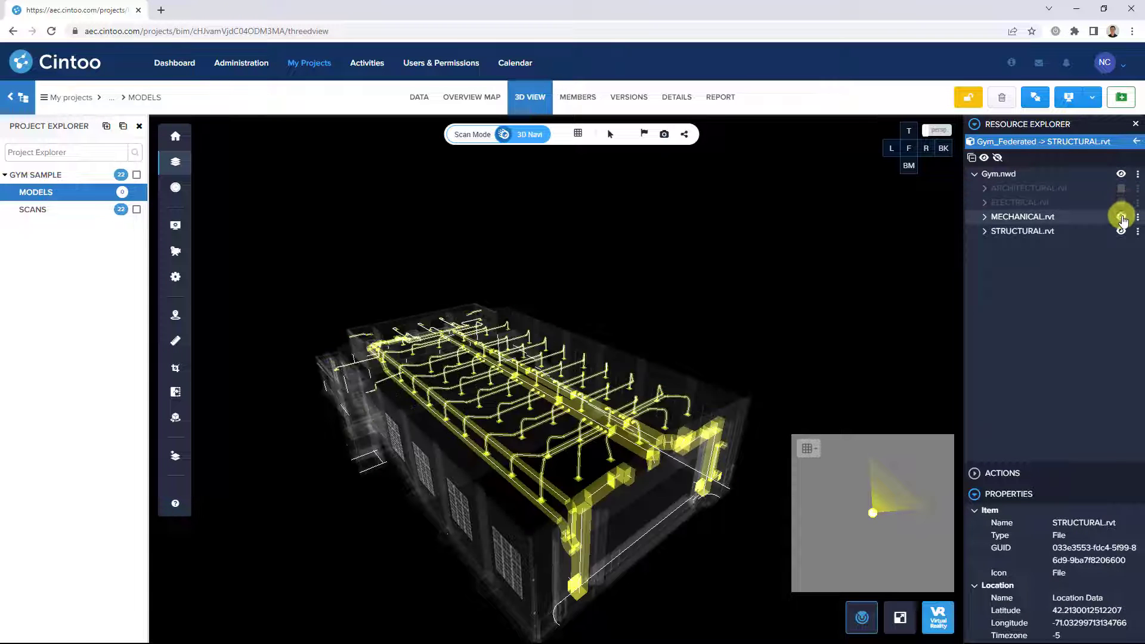
{"action": "left_click", "coordinate": [1121, 218]}
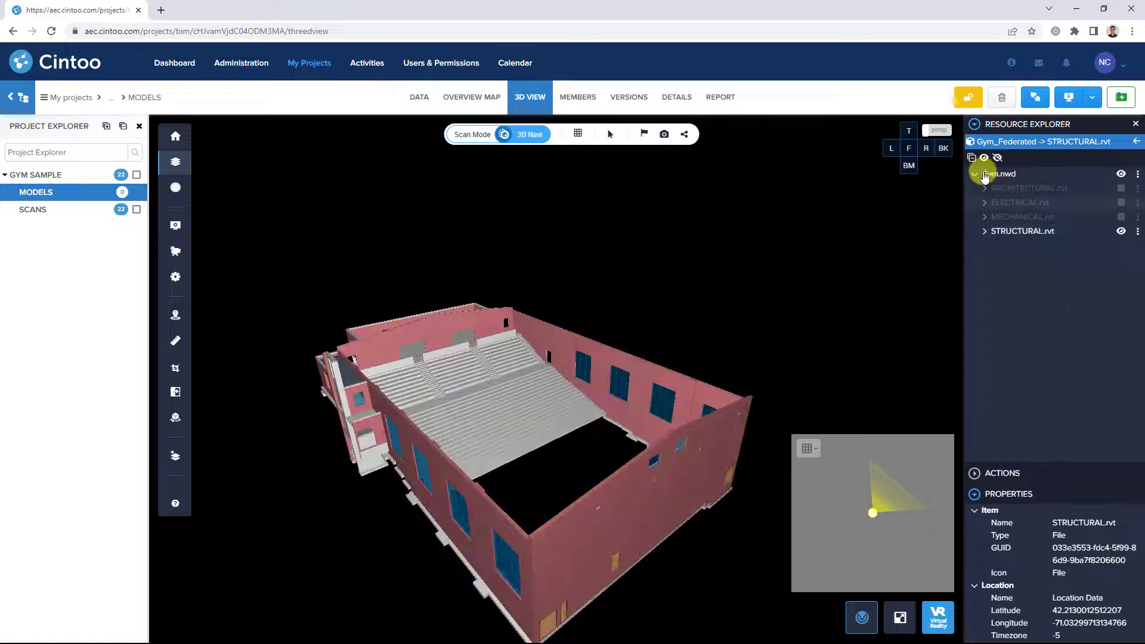
{"action": "left_click", "coordinate": [984, 159]}
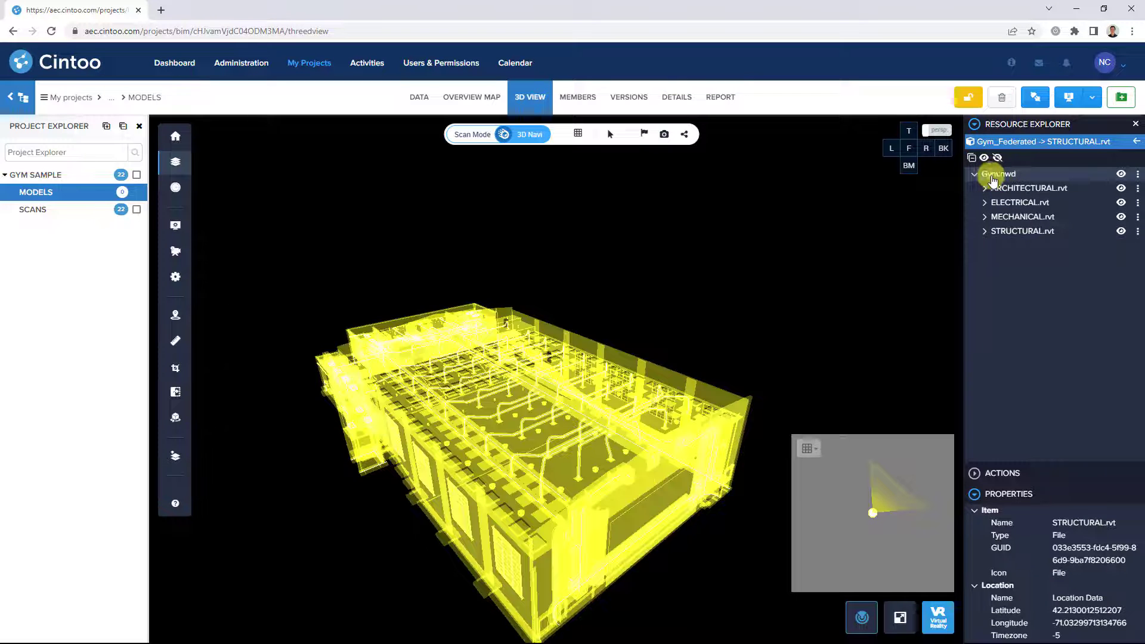
{"action": "left_click", "coordinate": [1138, 233]}
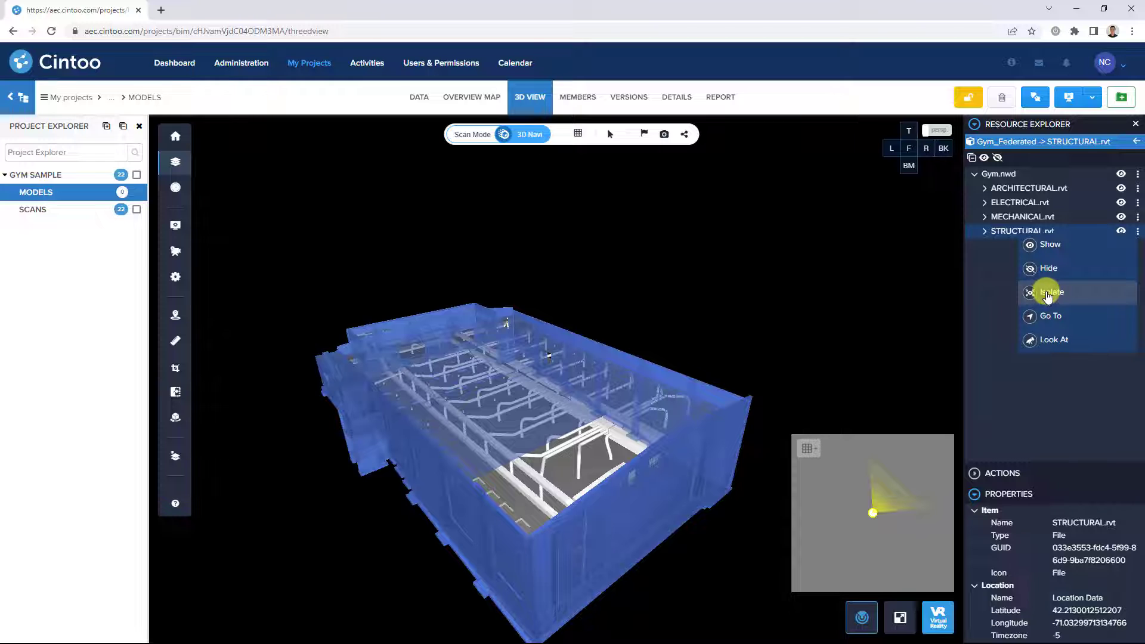
{"action": "left_click", "coordinate": [1048, 293]}
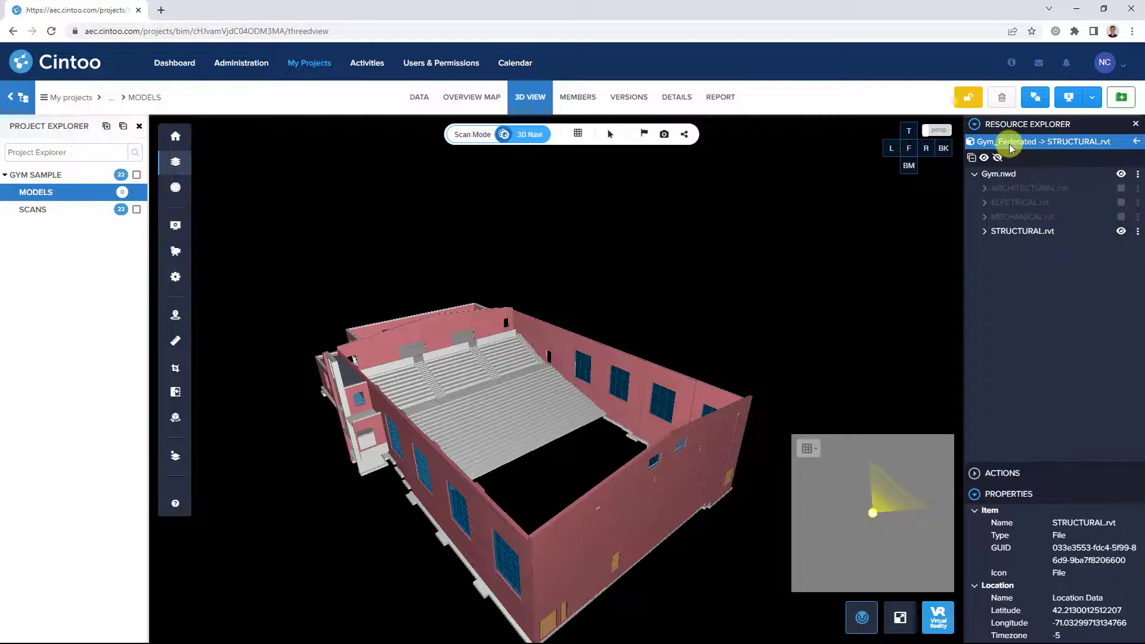
{"action": "left_click", "coordinate": [984, 158]}
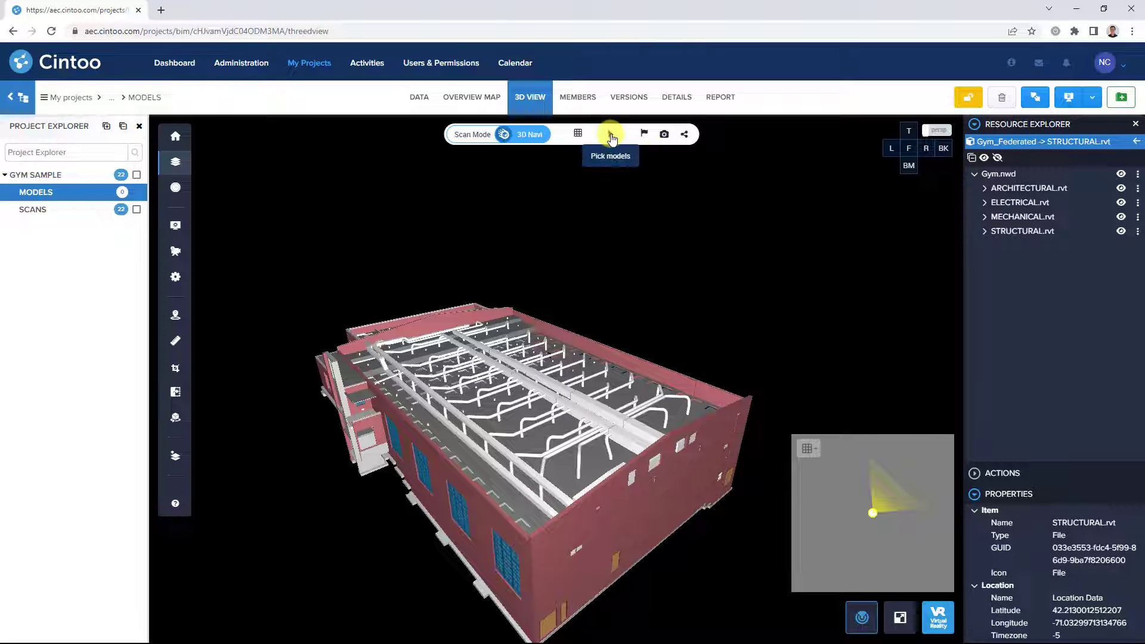
Pick a wall foundation, then a spread footing on the building
{"action": "left_click", "coordinate": [609, 145]}
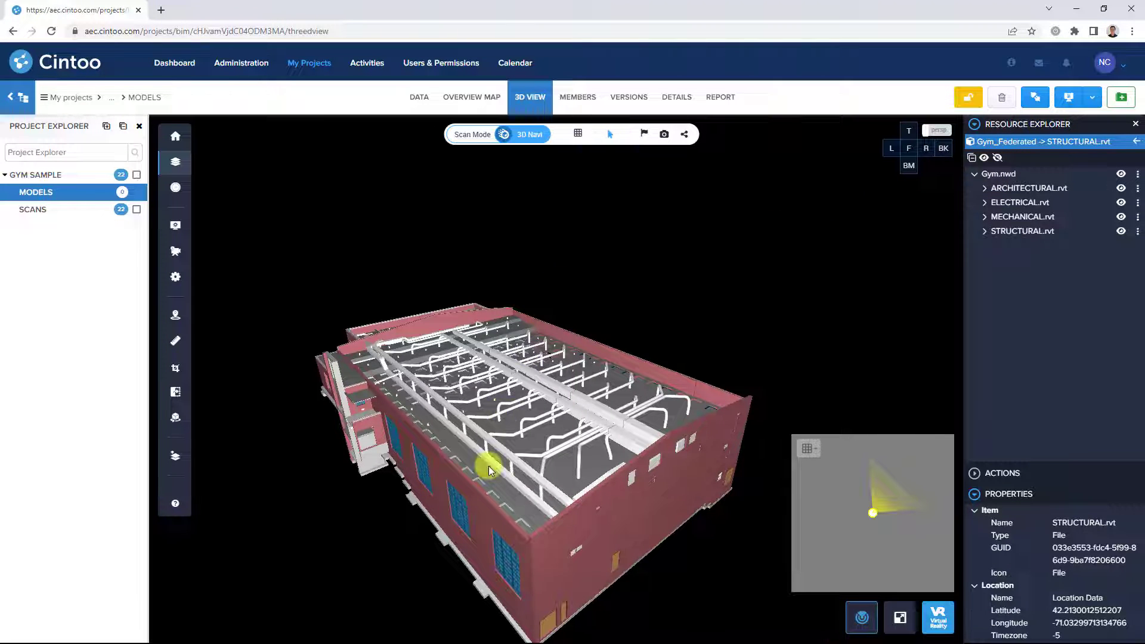
{"action": "left_click", "coordinate": [460, 560]}
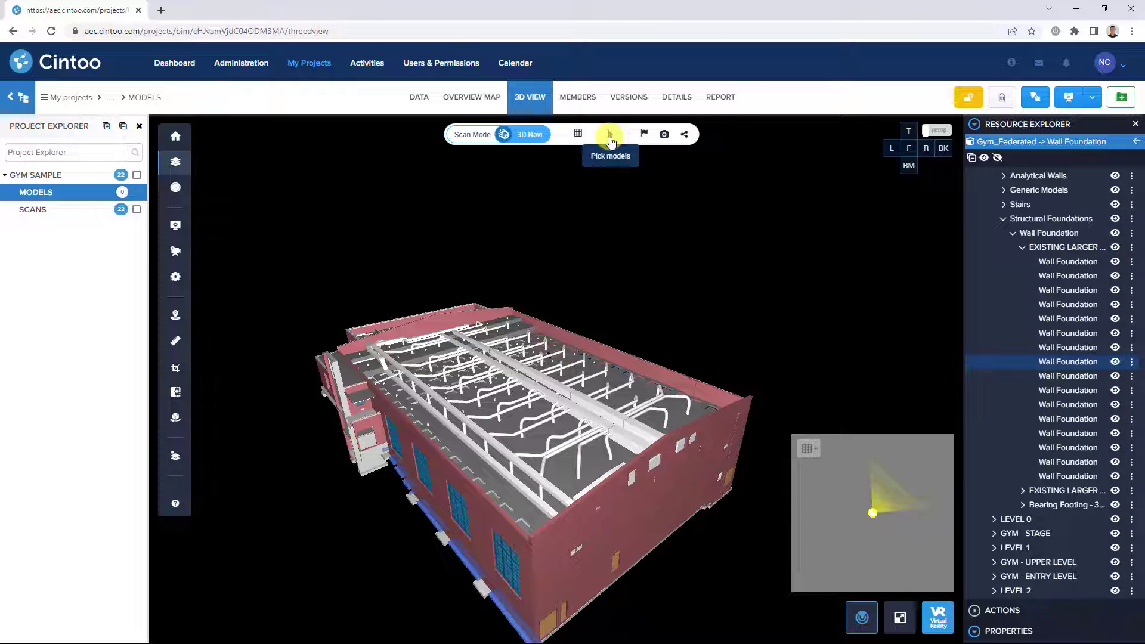
{"action": "left_click", "coordinate": [611, 143]}
{"action": "left_click", "coordinate": [442, 540]}
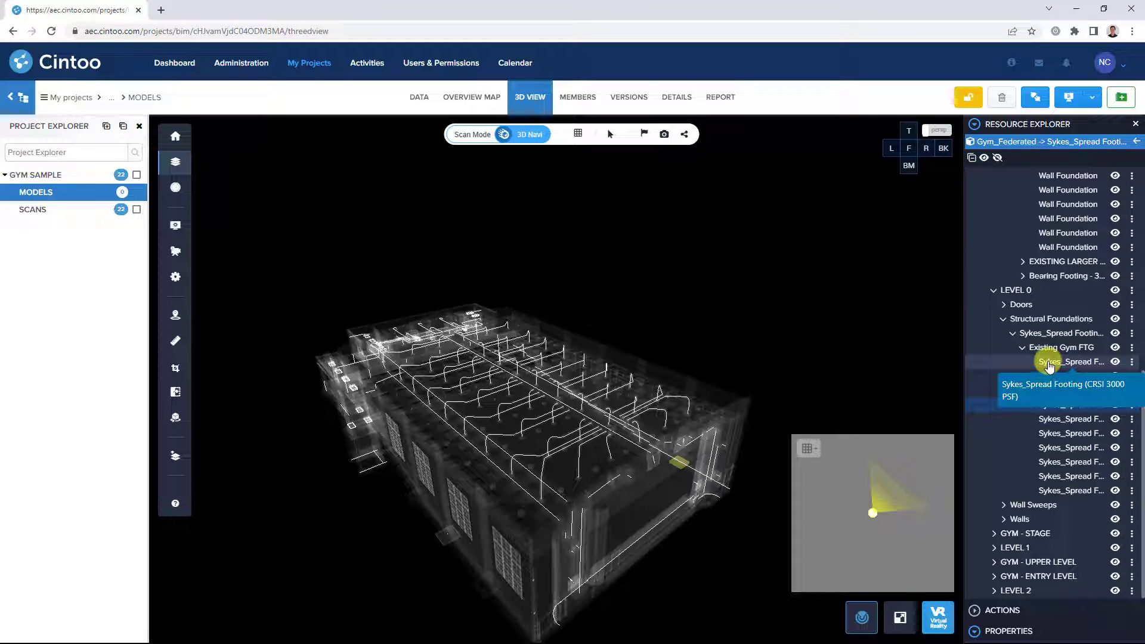
Aim the camera at the first Sykes_Spread Footing in the model tree
{"action": "left_click", "coordinate": [1050, 365]}
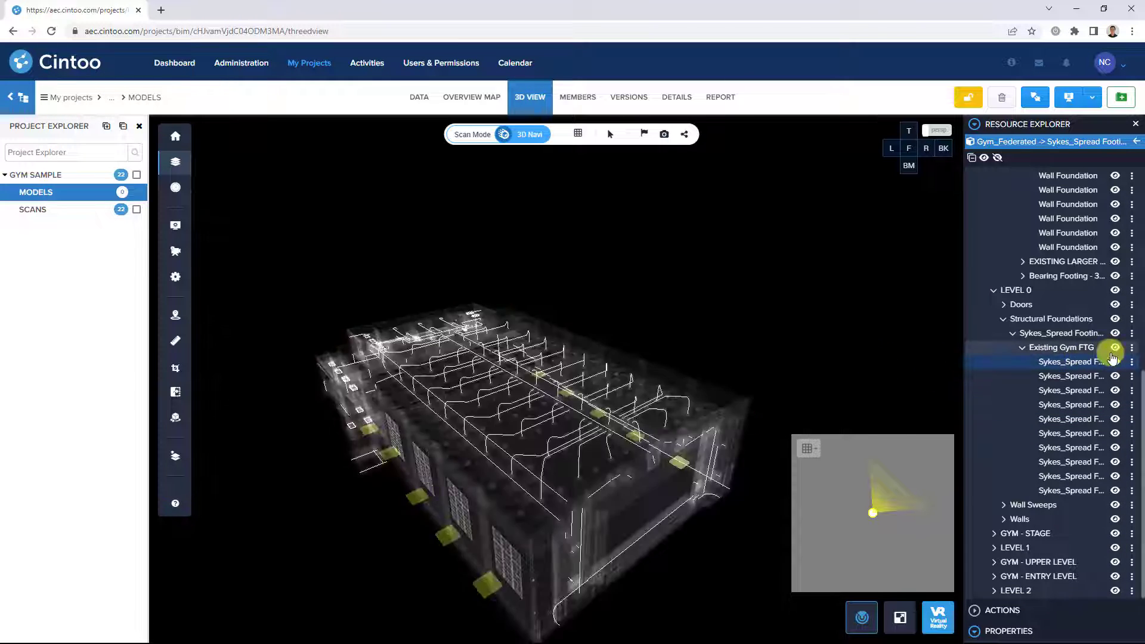
{"action": "left_click", "coordinate": [1131, 362]}
{"action": "left_click", "coordinate": [1049, 472]}
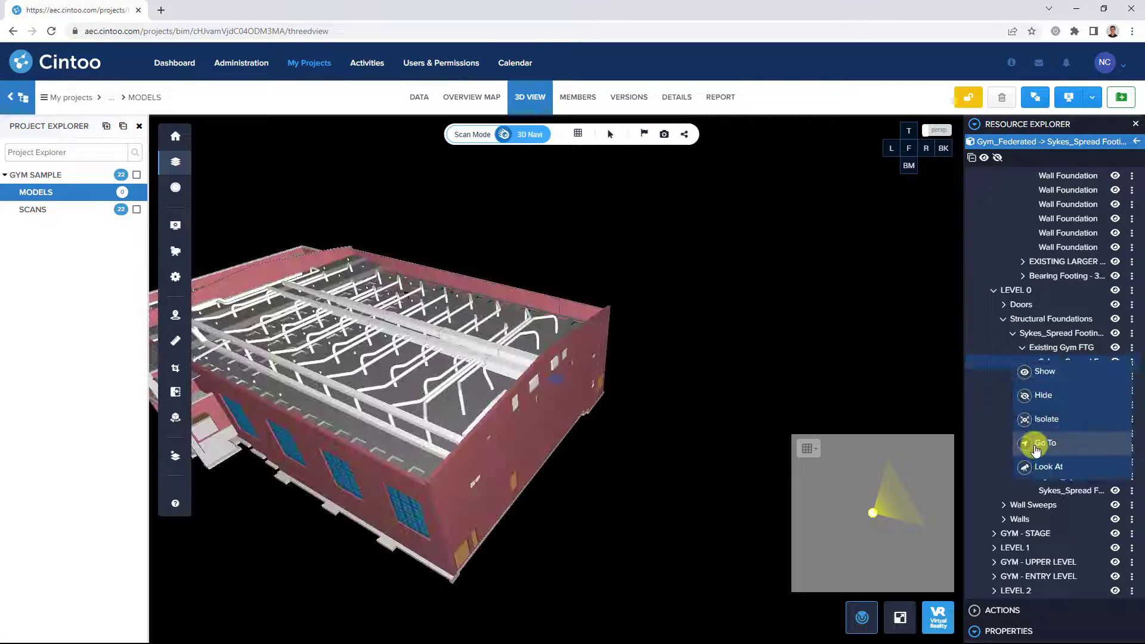
Fly the camera to the spread footing and orbit around it and the wall
{"action": "left_click", "coordinate": [1040, 443]}
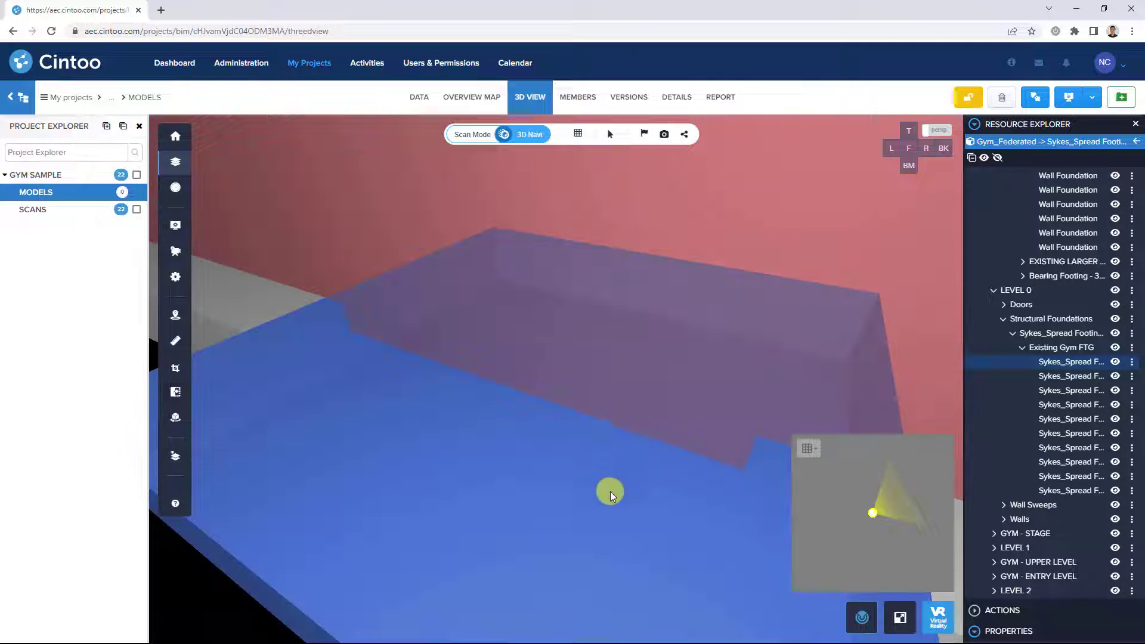
{"action": "left_click_drag", "start_coordinate": [610, 487], "coordinate": [468, 320]}
{"action": "left_click_drag", "start_coordinate": [621, 317], "coordinate": [621, 391]}
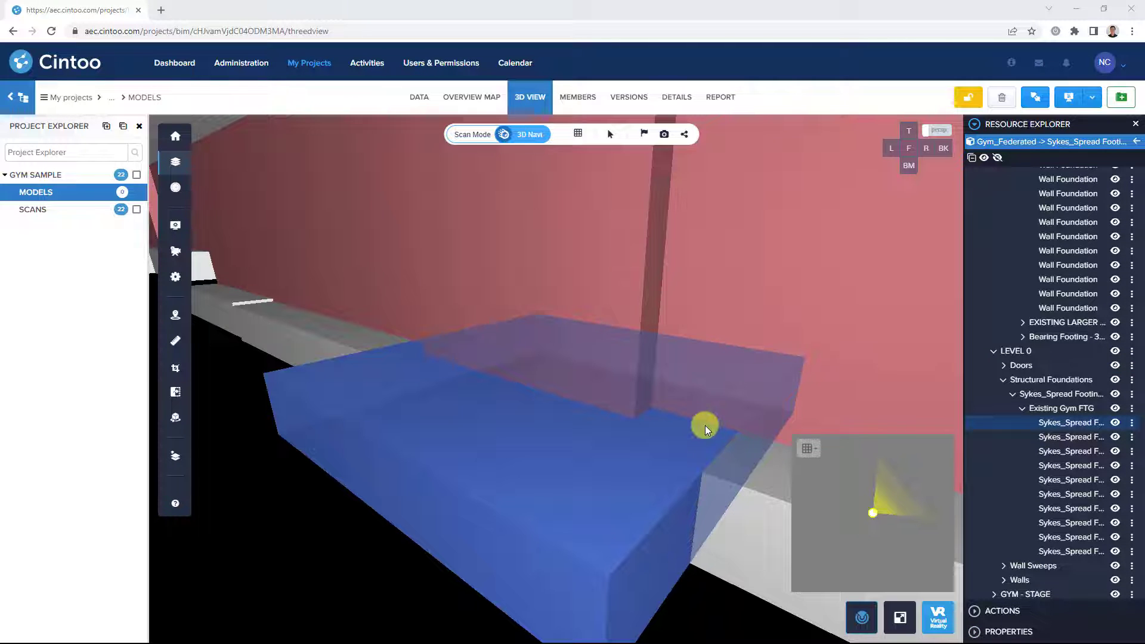
Select the footing and show its properties: Concrete - Cast-in-Place, colour 192, 192, 192
{"action": "left_click", "coordinate": [989, 422]}
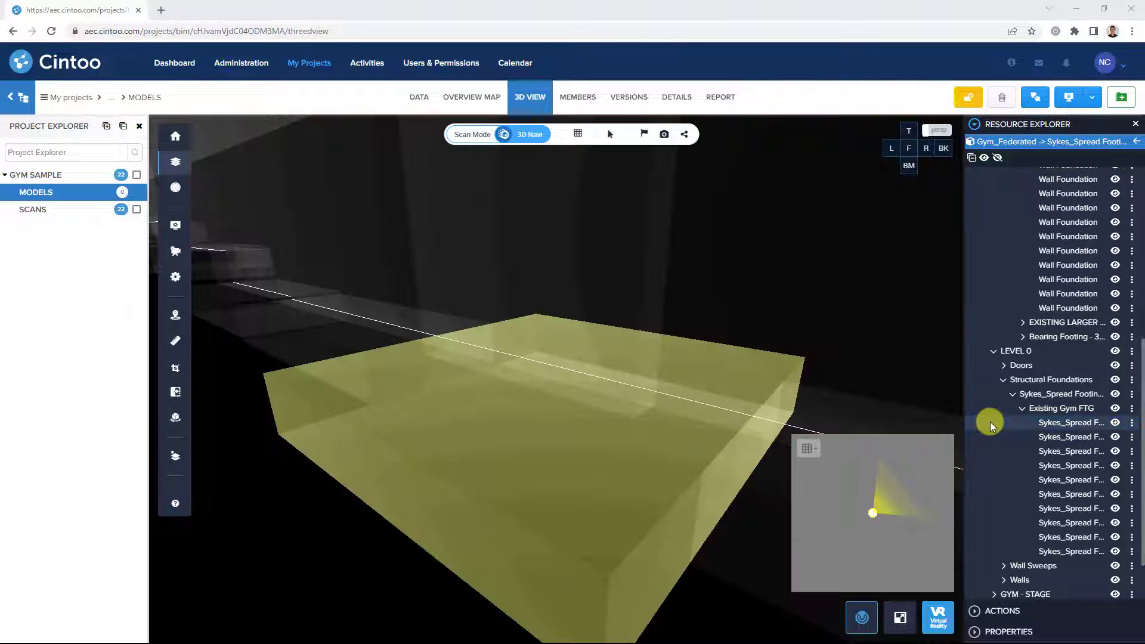
{"action": "left_click", "coordinate": [1007, 424]}
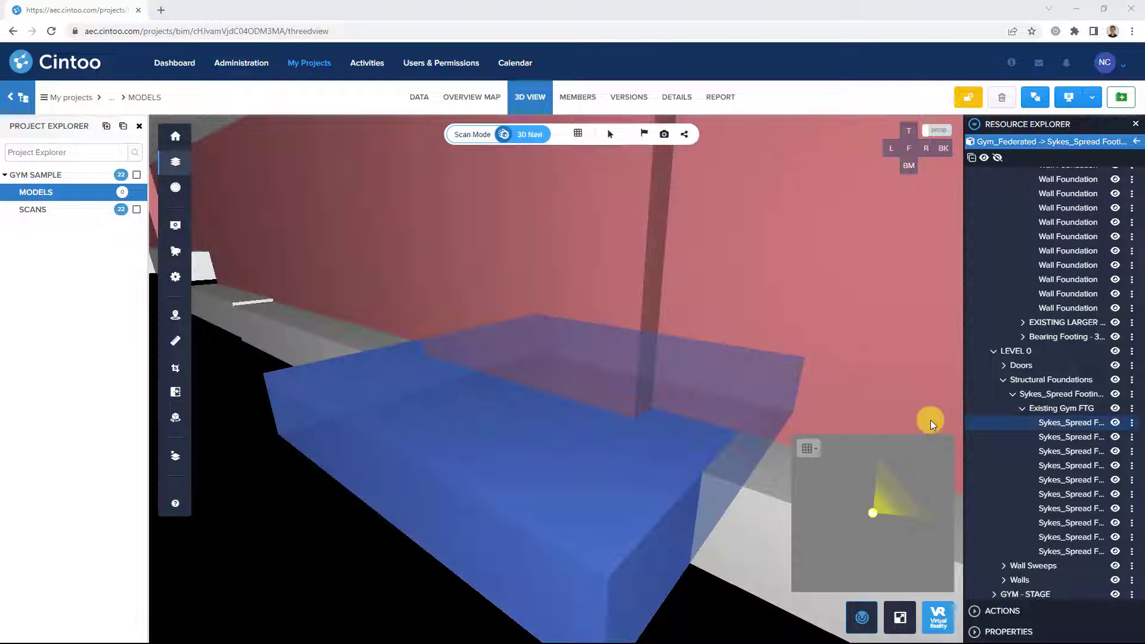
{"action": "left_click", "coordinate": [974, 632]}
Collapse the footing's nine property groups, from Item through Revit Type
{"action": "left_click", "coordinate": [976, 511]}
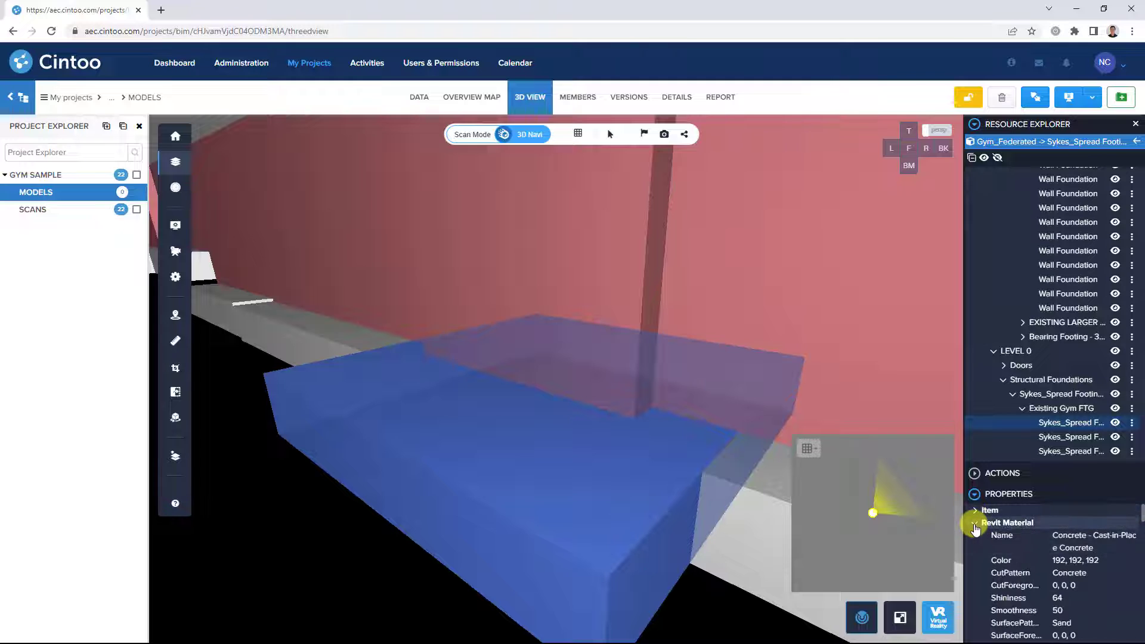
{"action": "left_click", "coordinate": [977, 523]}
{"action": "left_click", "coordinate": [977, 536]}
{"action": "left_click", "coordinate": [976, 549]}
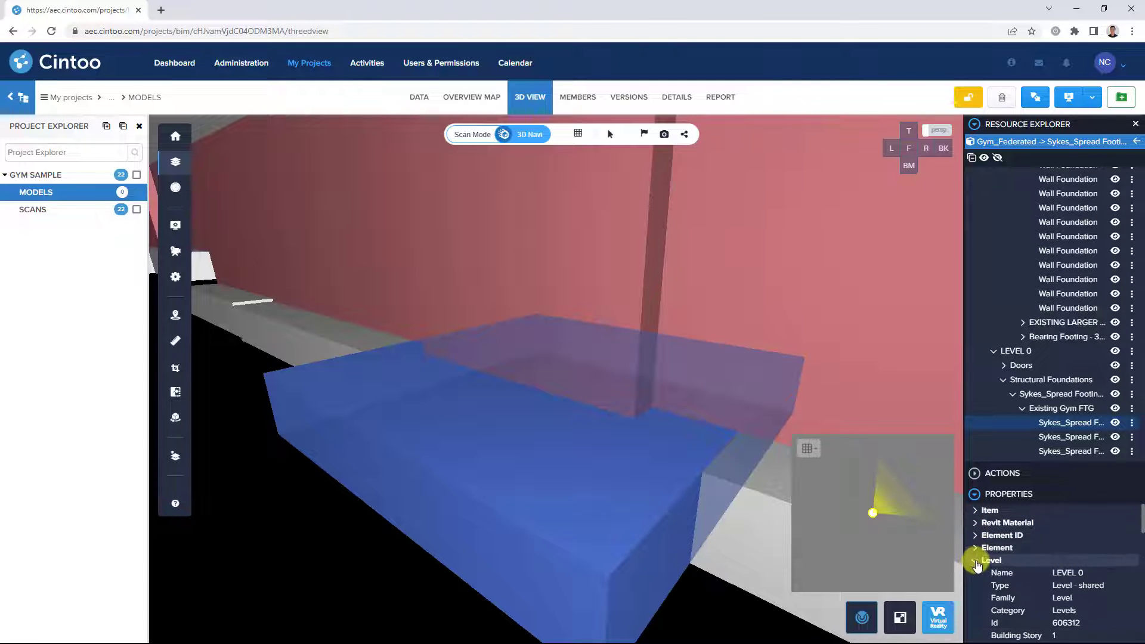
{"action": "left_click", "coordinate": [977, 561]}
{"action": "left_click", "coordinate": [976, 574]}
{"action": "left_click", "coordinate": [976, 585]}
{"action": "left_click", "coordinate": [976, 599]}
{"action": "left_click", "coordinate": [976, 611]}
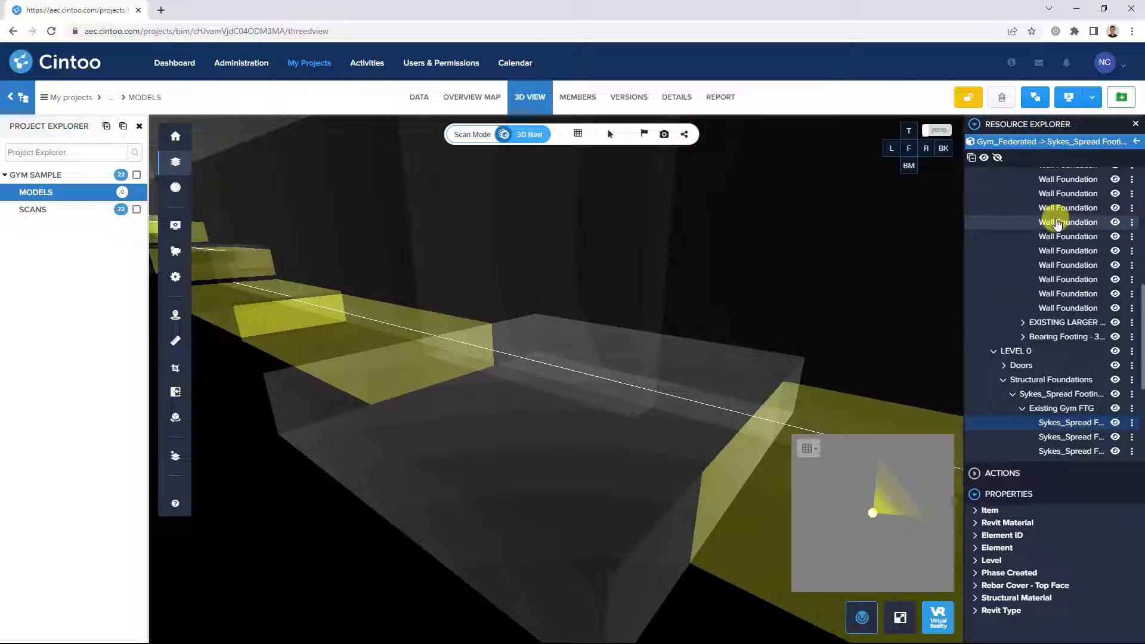
Review a Wall Foundation element's properties, then fold the property details away
{"action": "left_click", "coordinate": [1065, 222]}
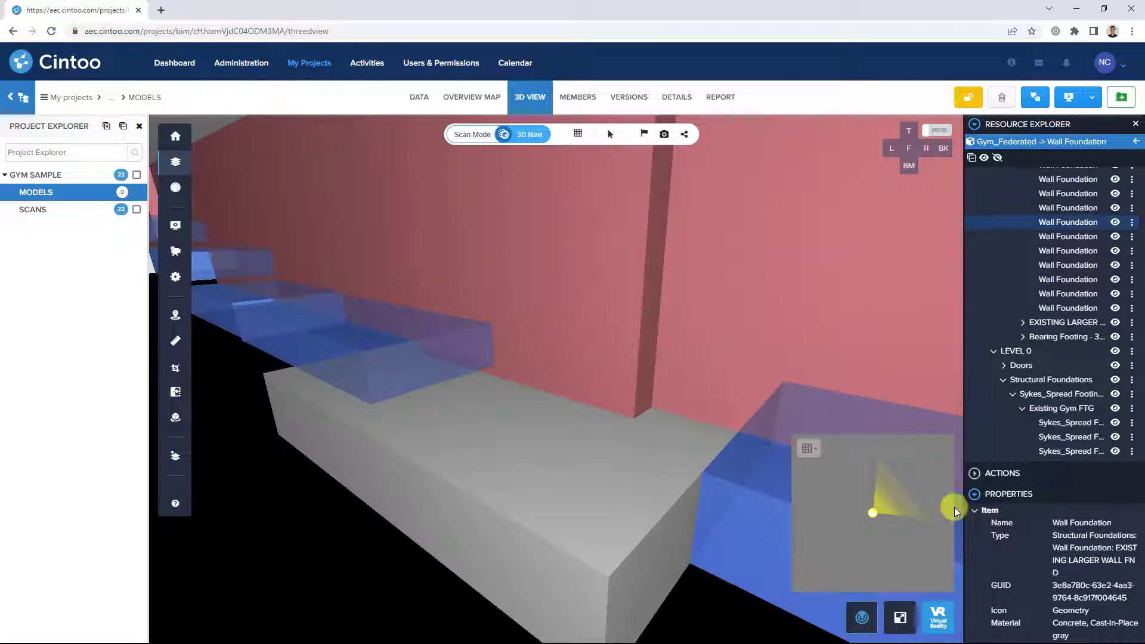
{"action": "scroll", "coordinate": [1022, 545], "scroll_direction": "down", "scroll_amount": 6}
{"action": "scroll", "coordinate": [1030, 567], "scroll_direction": "up", "scroll_amount": 5}
{"action": "scroll", "coordinate": [1038, 563], "scroll_direction": "up", "scroll_amount": 5}
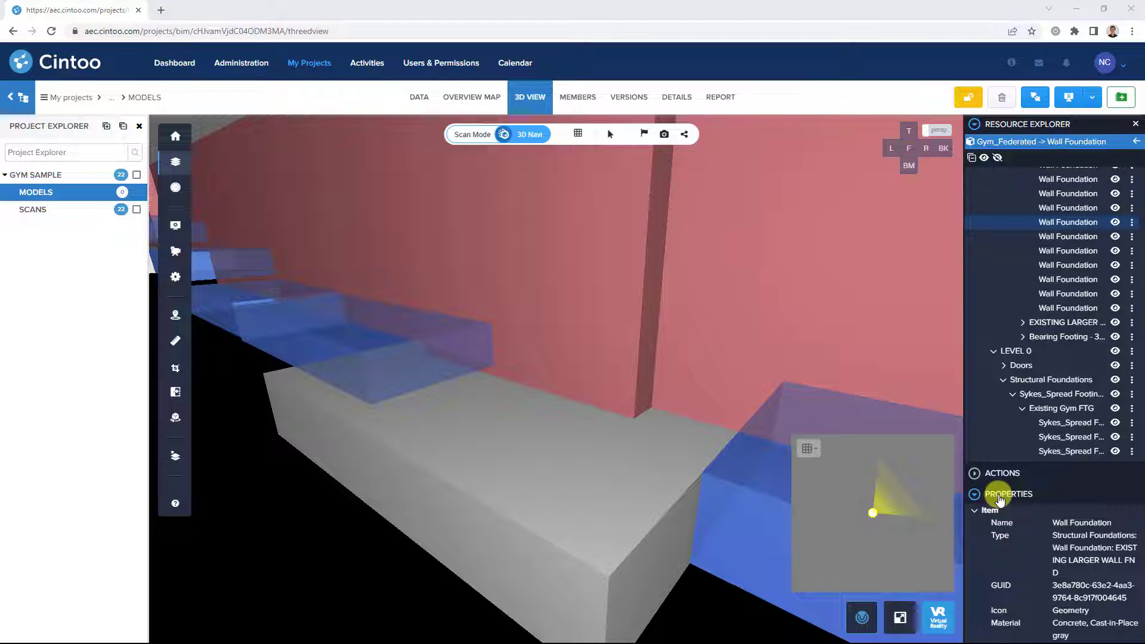
{"action": "left_click", "coordinate": [981, 500]}
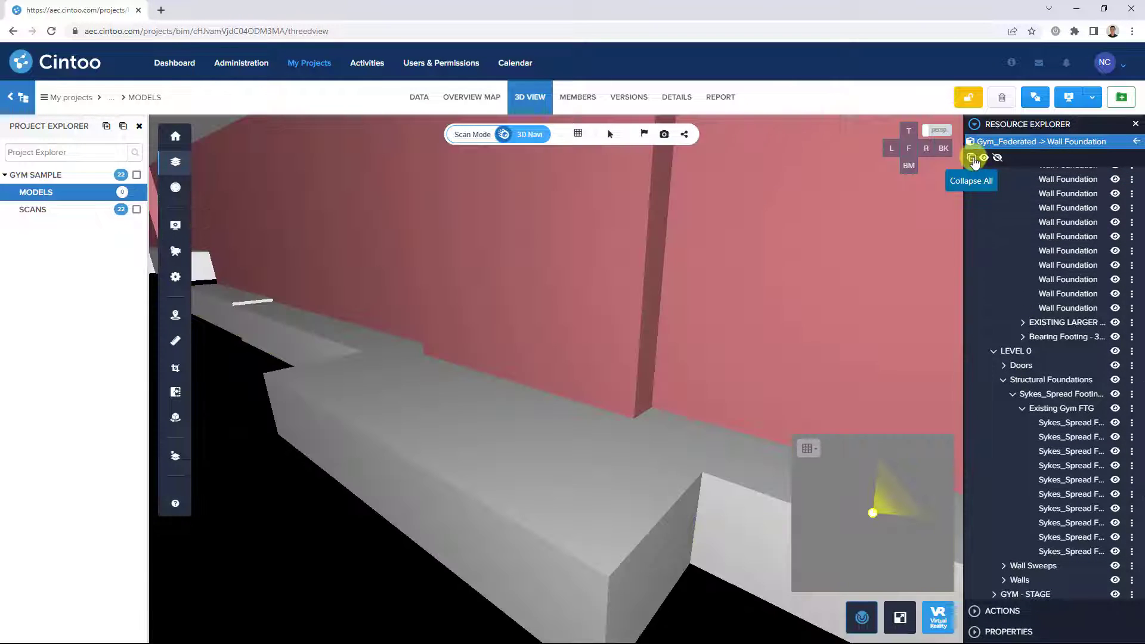
Collapse the model tree to Gym.nwd and recentre the camera on the whole building
{"action": "left_click", "coordinate": [972, 158]}
{"action": "left_click", "coordinate": [175, 136]}
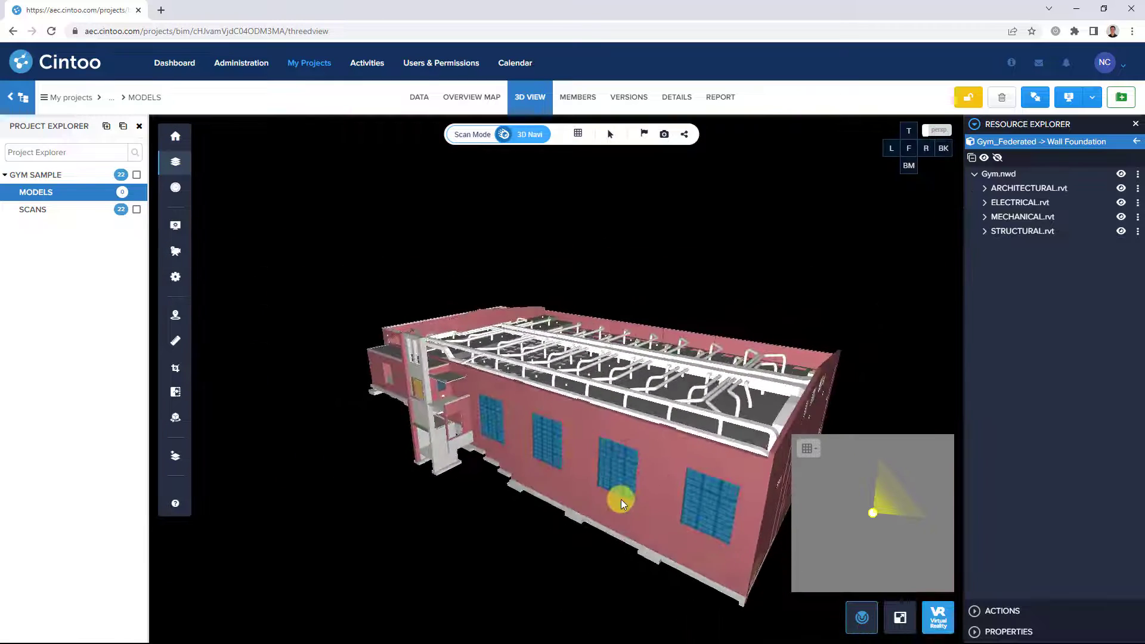
{"action": "left_click_drag", "start_coordinate": [584, 468], "coordinate": [634, 473]}
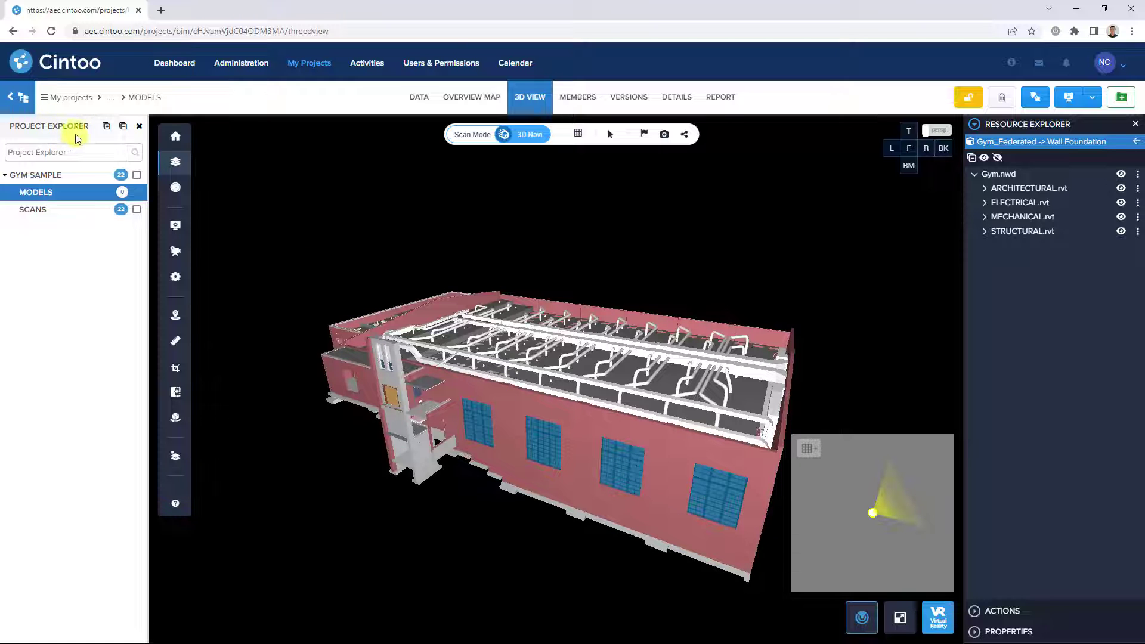
Display the GYM SAMPLE project's SCANS folder in the 3D view
{"action": "left_click", "coordinate": [415, 99]}
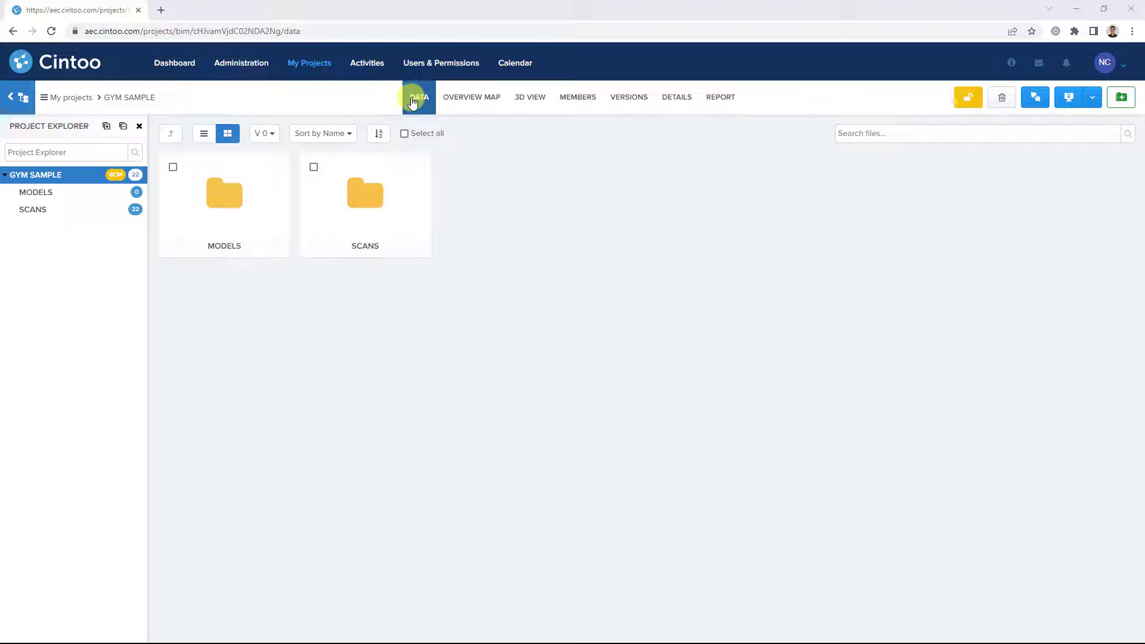
{"action": "left_click", "coordinate": [54, 209]}
{"action": "left_click", "coordinate": [524, 99]}
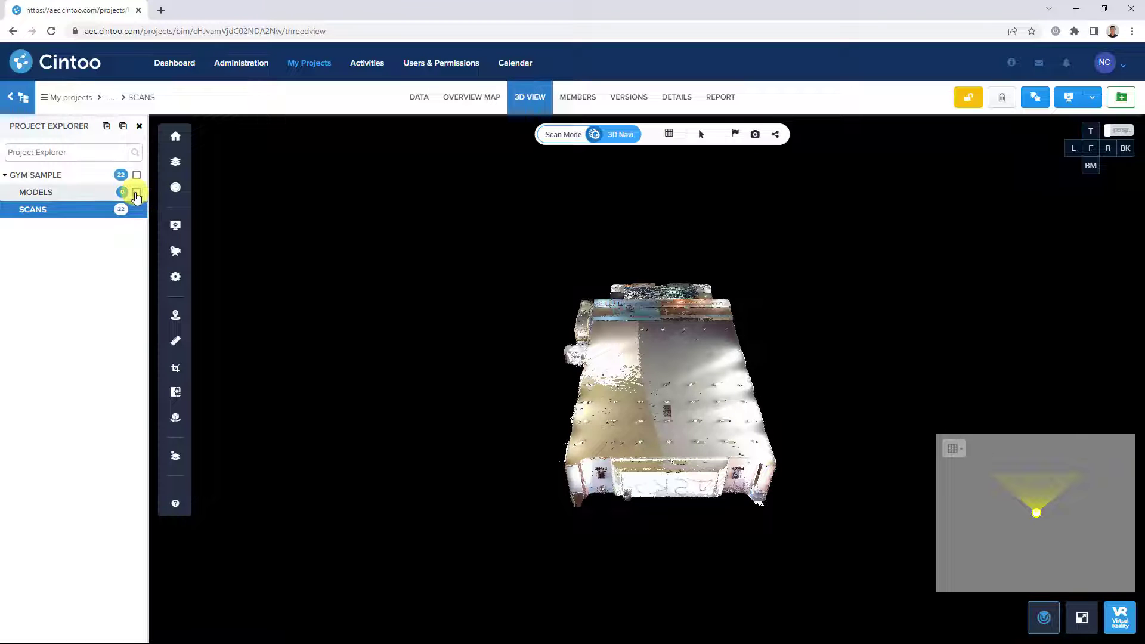
Add the BIM models alongside the point cloud and move into scan howard_g_scan_016's corridor
{"action": "left_click", "coordinate": [137, 192]}
{"action": "left_click_drag", "start_coordinate": [526, 417], "coordinate": [677, 358]}
{"action": "left_click", "coordinate": [524, 102]}
{"action": "left_click_drag", "start_coordinate": [720, 322], "coordinate": [826, 276]}
{"action": "double_click", "coordinate": [839, 374]}
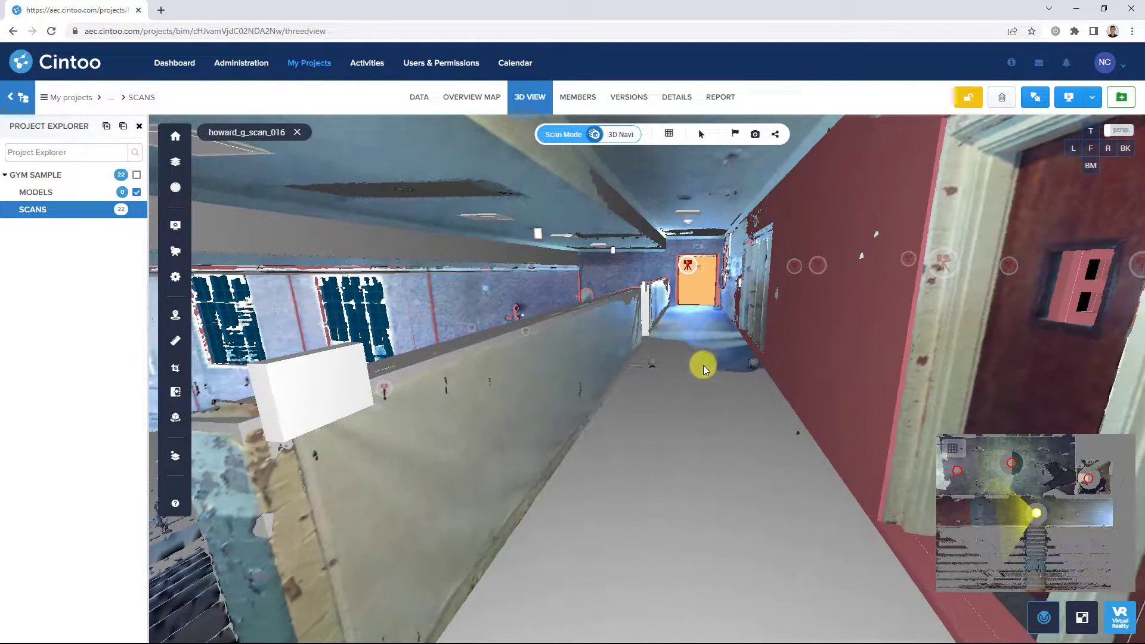
{"action": "left_click", "coordinate": [668, 135]}
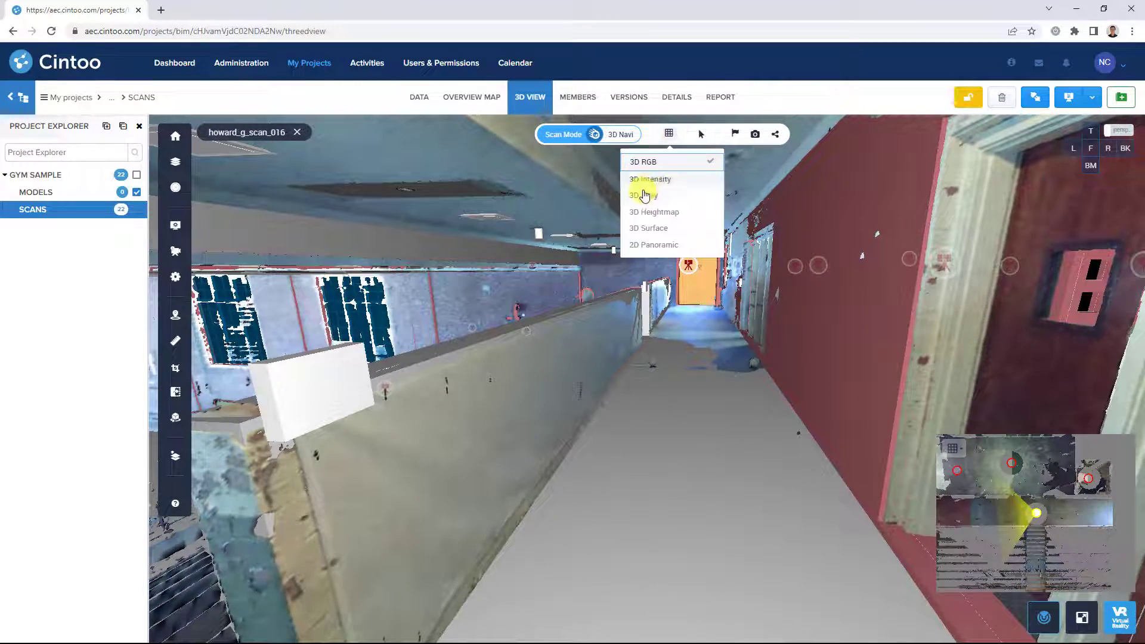
{"action": "left_click", "coordinate": [667, 154]}
{"action": "mouse_move", "coordinate": [612, 344]}
{"action": "left_mouse_down"}
{"action": "mouse_move", "coordinate": [639, 349]}
{"action": "mouse_move", "coordinate": [615, 347]}
{"action": "left_mouse_up"}
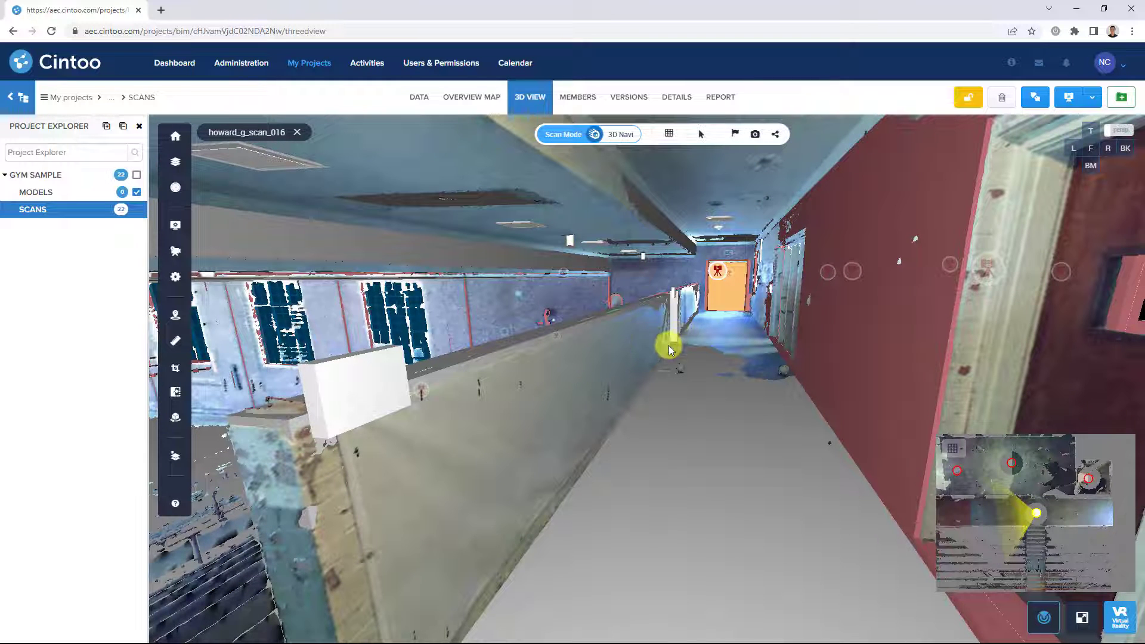
Set the comparison to check all scans against all models as reference
{"action": "left_click", "coordinate": [176, 395]}
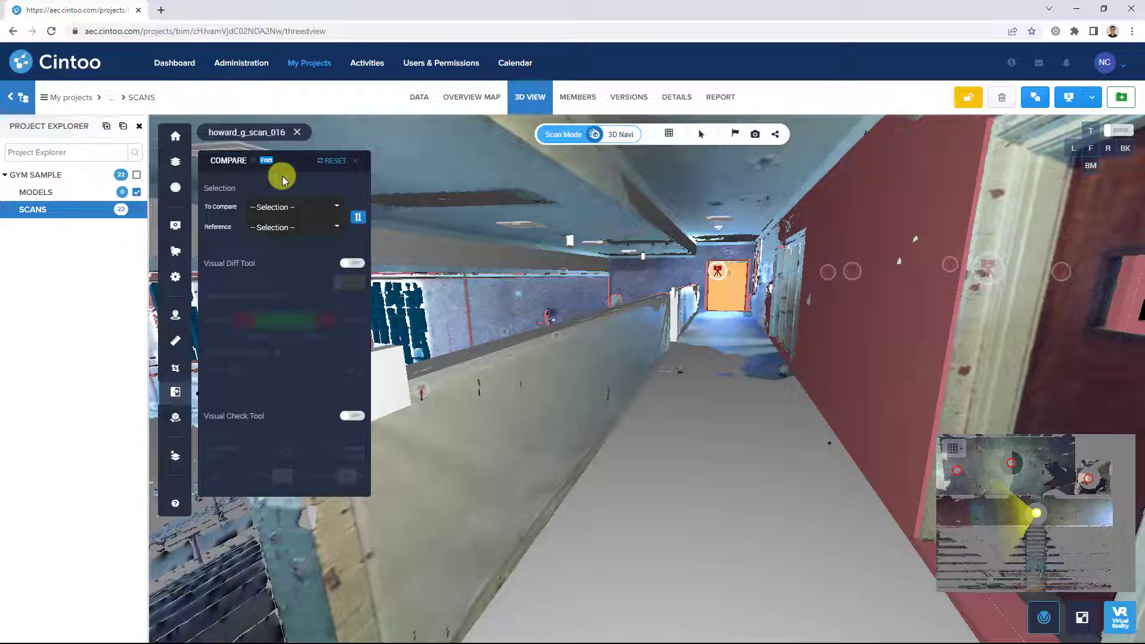
{"action": "left_click", "coordinate": [281, 208]}
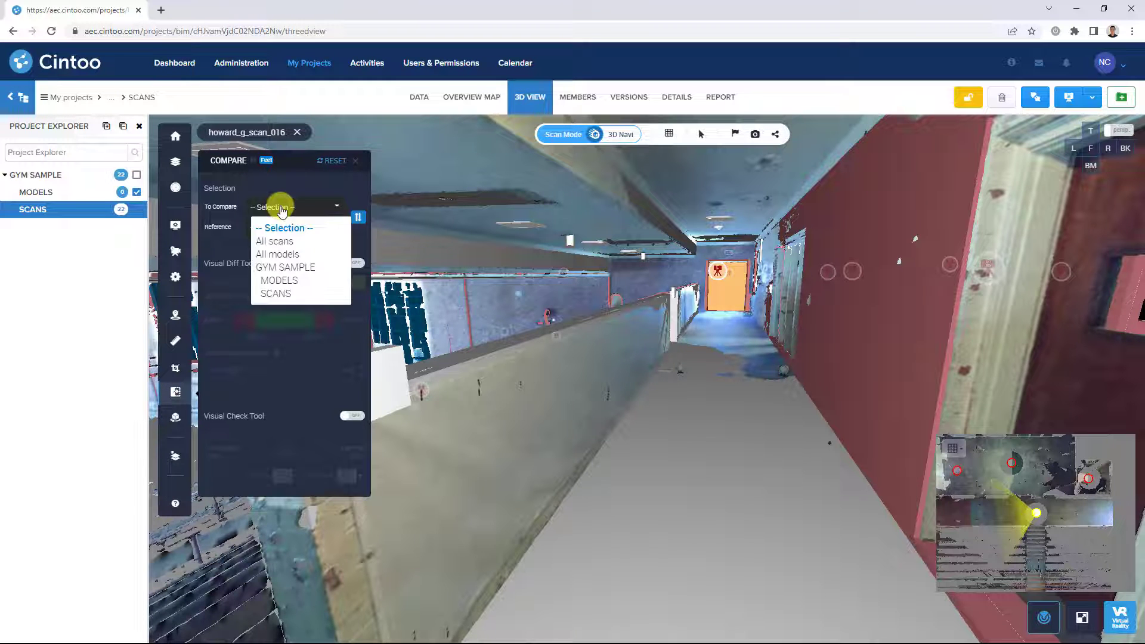
{"action": "left_click", "coordinate": [275, 242]}
{"action": "left_click", "coordinate": [281, 229]}
{"action": "left_click", "coordinate": [283, 276]}
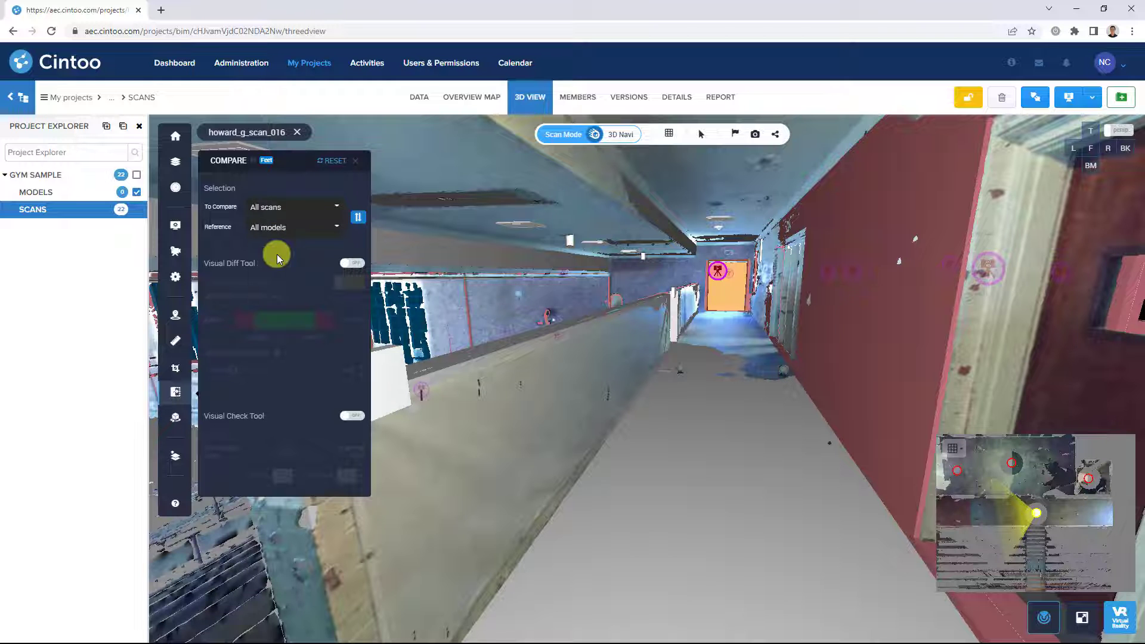
Enable green/red Visual Diff colouring with a 0.125 ft distance tolerance
{"action": "left_click", "coordinate": [351, 265]}
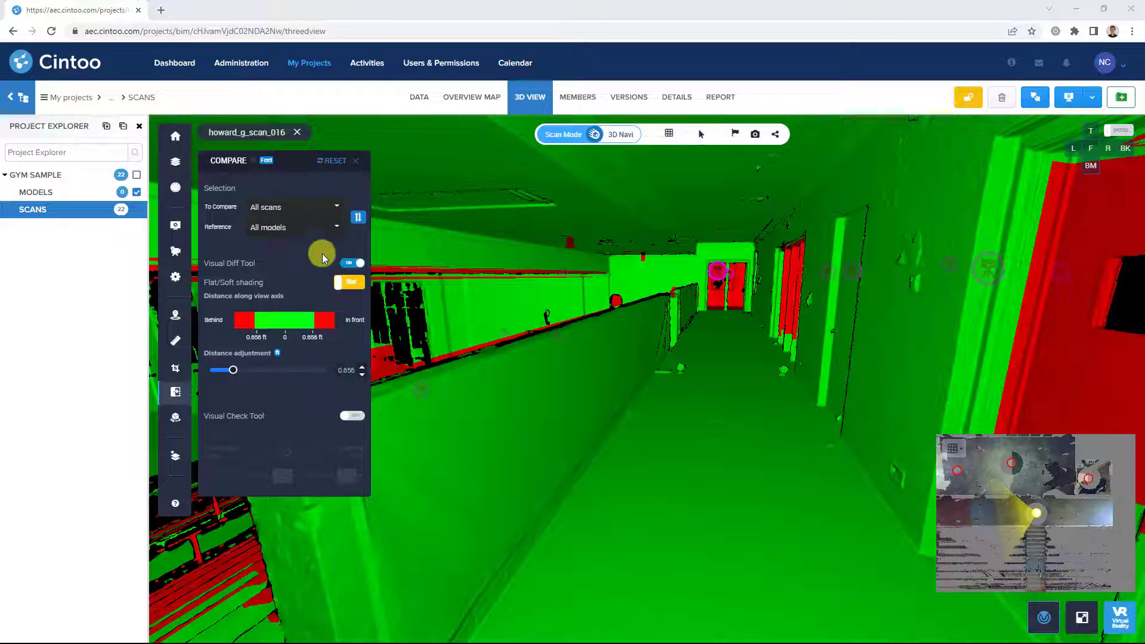
{"action": "mouse_move", "coordinate": [346, 371]}
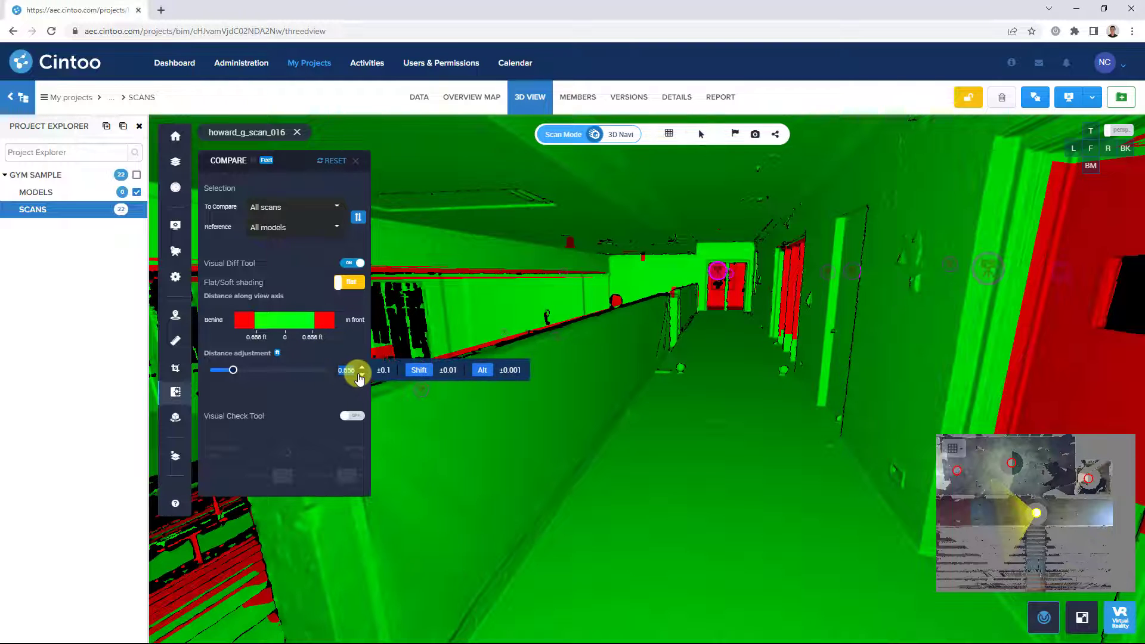
{"action": "type", "text": "0.125"}
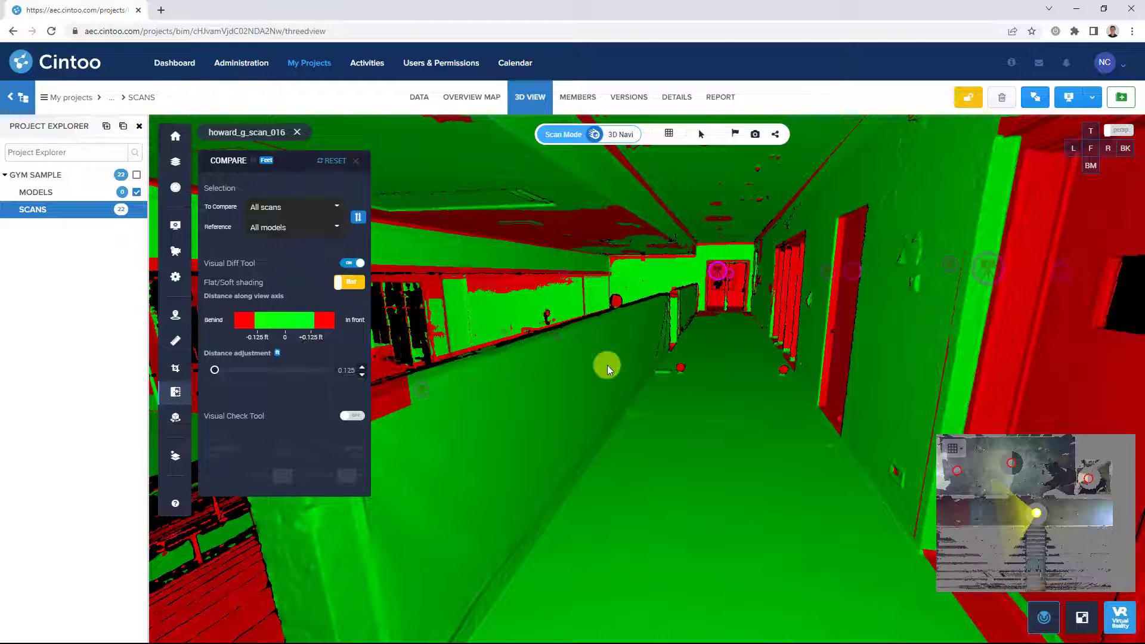
{"action": "left_click_drag", "start_coordinate": [657, 373], "coordinate": [732, 359]}
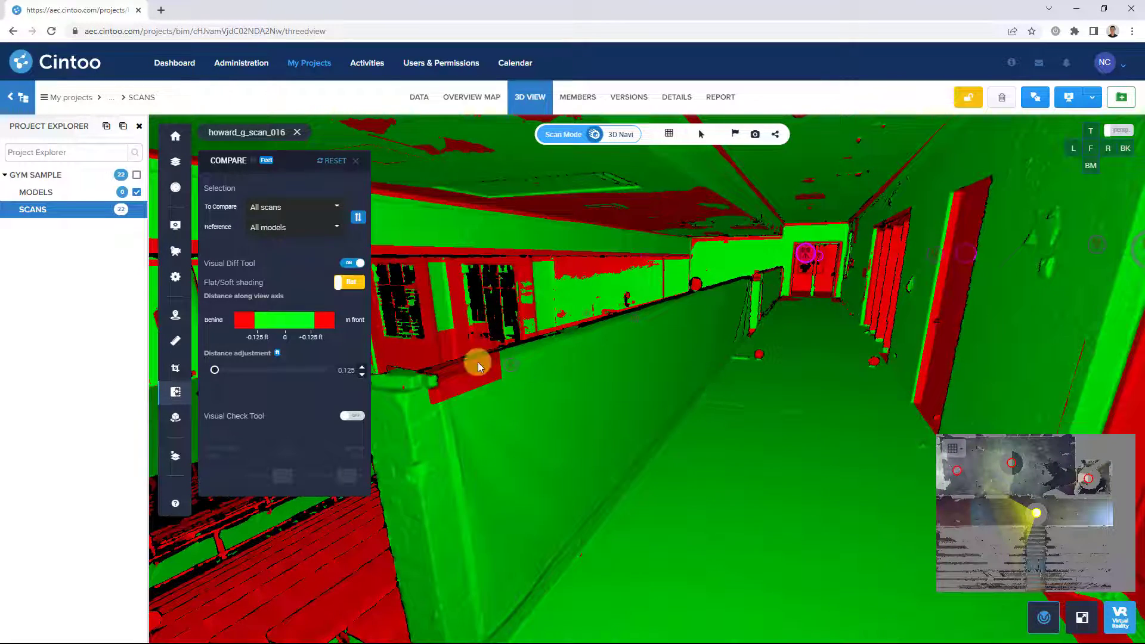
Overlay the corridor scan and models with Visual Check, both visibilities at 100%
{"action": "left_click", "coordinate": [353, 417]}
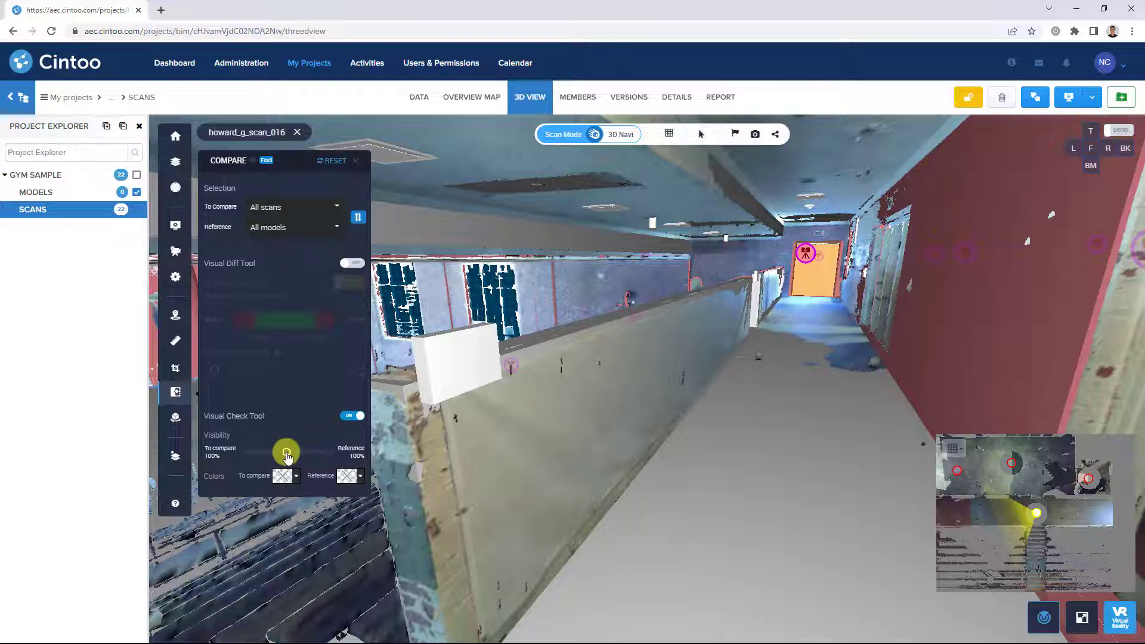
{"action": "mouse_move", "coordinate": [286, 455]}
{"action": "left_mouse_down"}
{"action": "mouse_move", "coordinate": [238, 459]}
{"action": "mouse_move", "coordinate": [346, 452]}
{"action": "mouse_move", "coordinate": [288, 454]}
{"action": "left_mouse_up"}
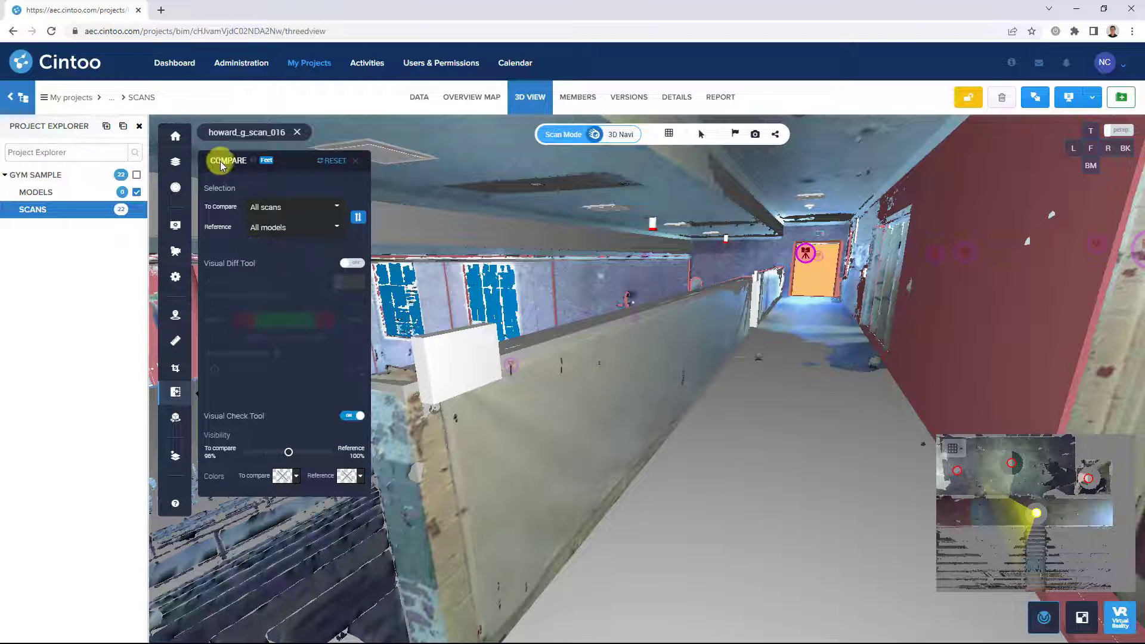
{"action": "left_click", "coordinate": [347, 265]}
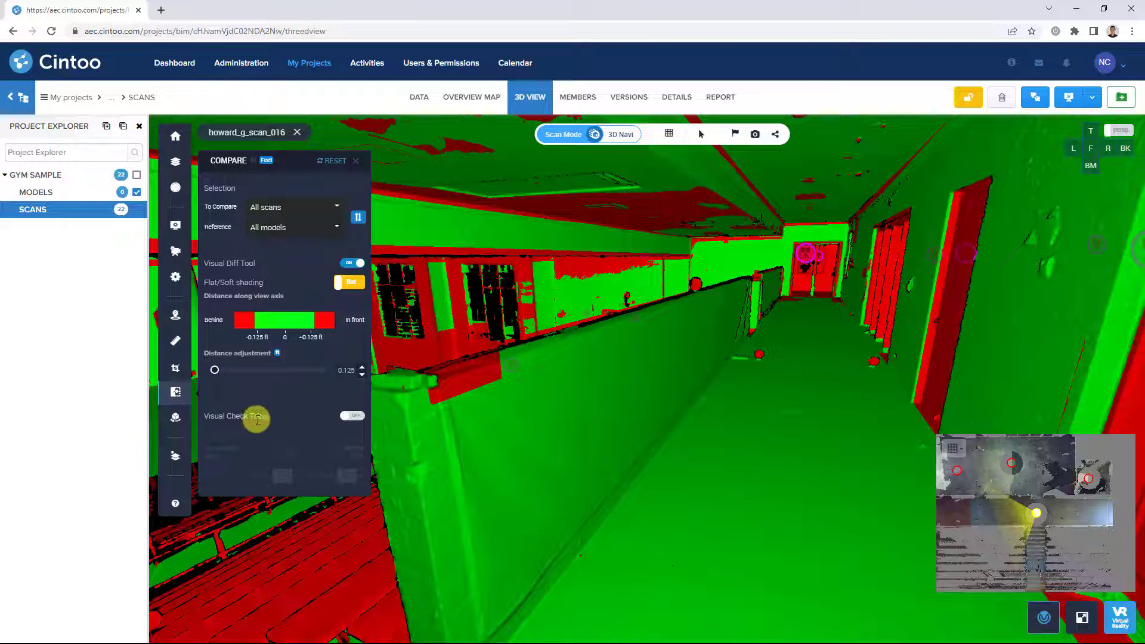
{"action": "left_click", "coordinate": [353, 416]}
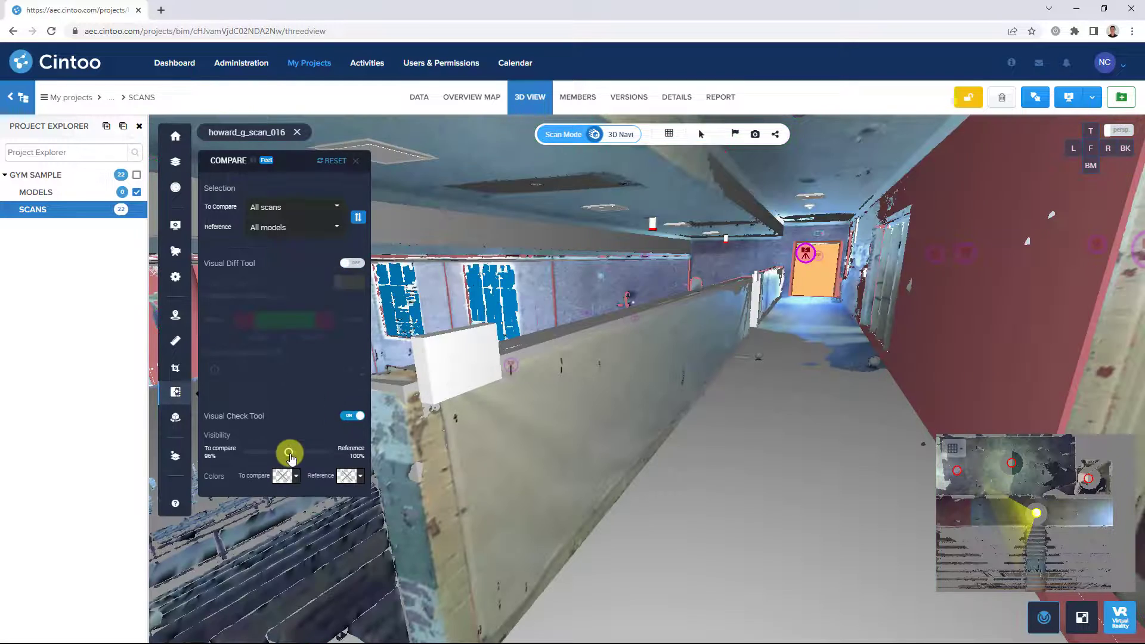
{"action": "mouse_move", "coordinate": [290, 458]}
{"action": "left_mouse_down"}
{"action": "mouse_move", "coordinate": [325, 454]}
{"action": "mouse_move", "coordinate": [239, 457]}
{"action": "mouse_move", "coordinate": [292, 462]}
{"action": "left_mouse_up"}
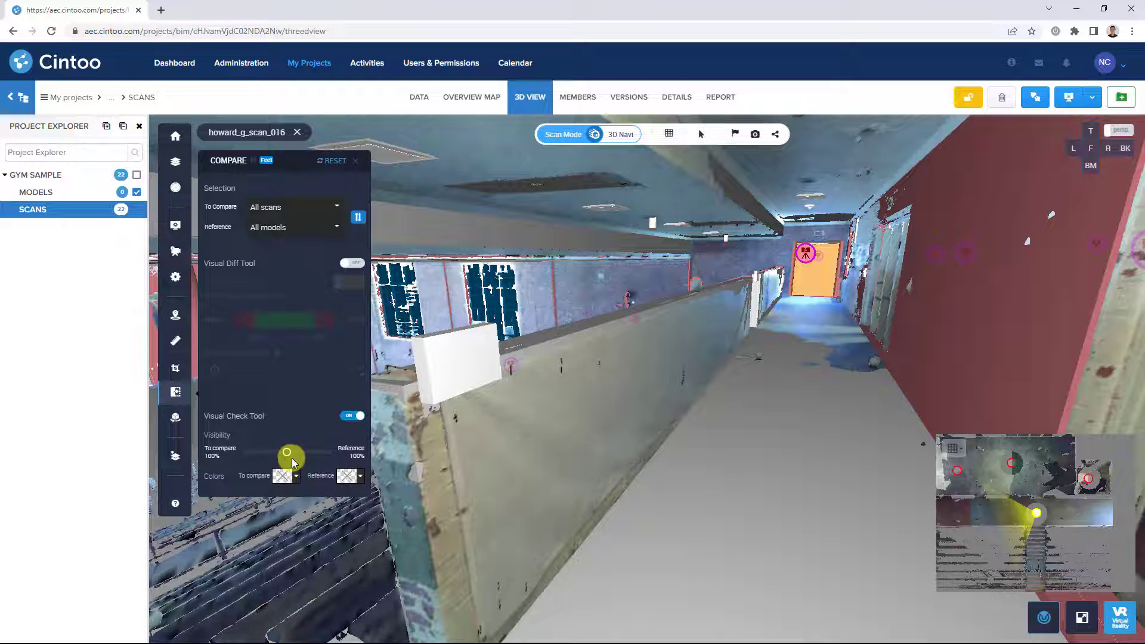
Pick the white wall-mounted exit sign box in the model with Visual Check on
{"action": "left_click", "coordinate": [621, 221]}
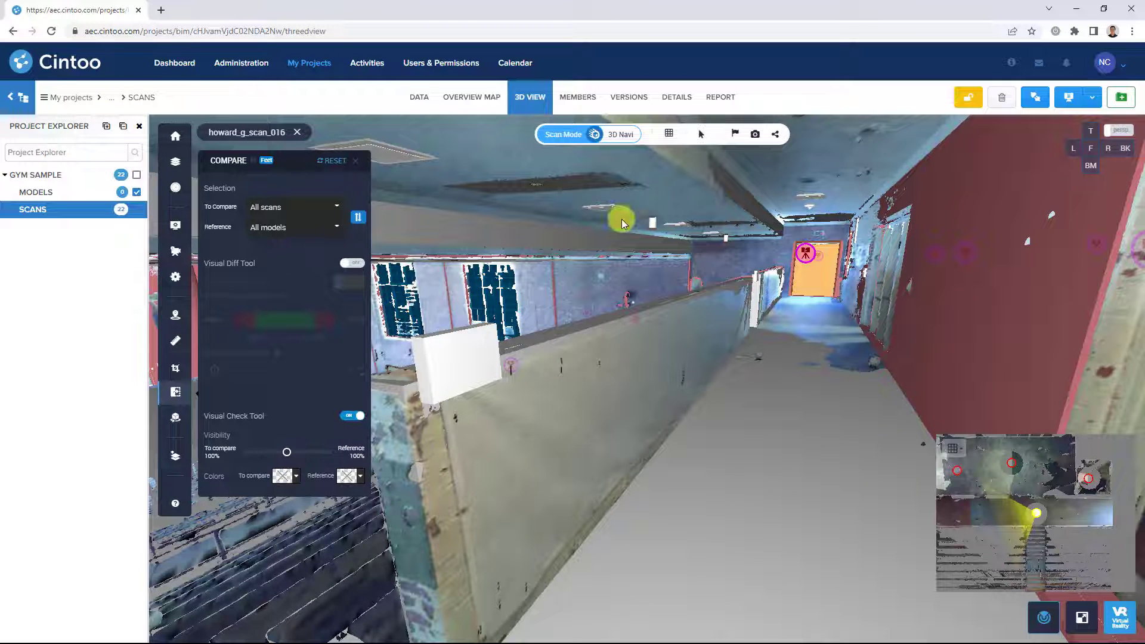
{"action": "left_click", "coordinate": [702, 140]}
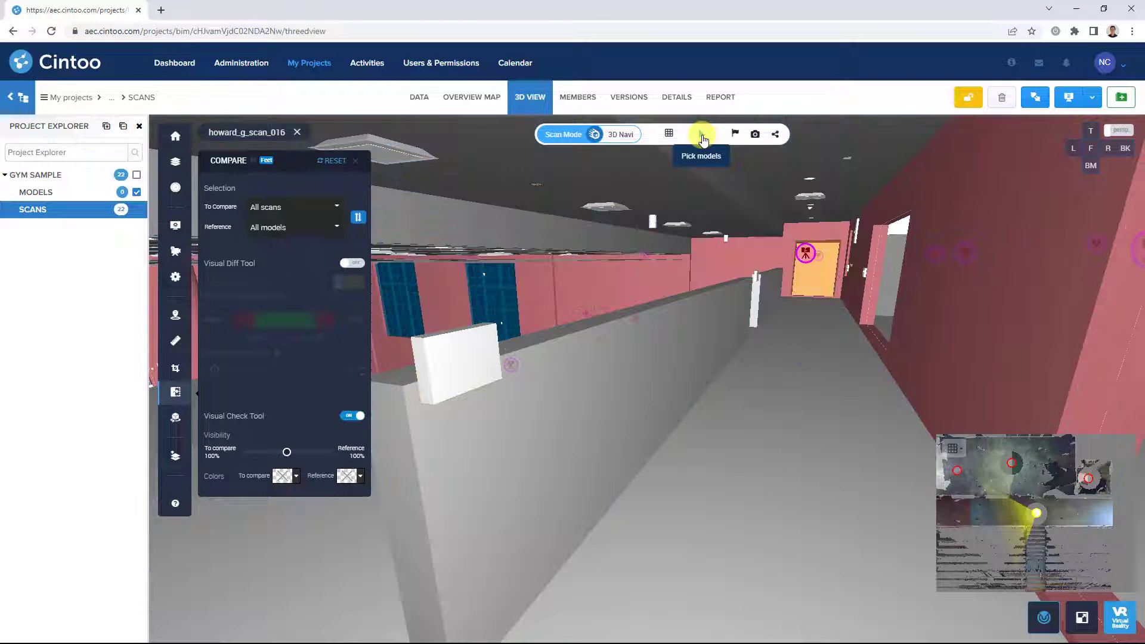
{"action": "left_click", "coordinate": [451, 353]}
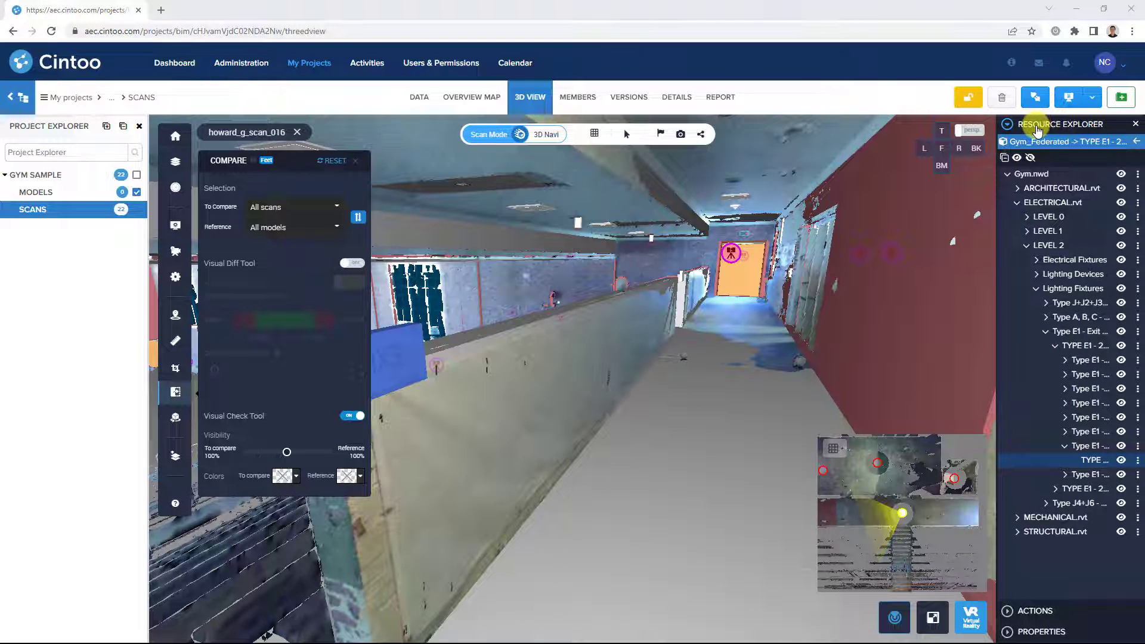
Show properties of TYPE E1 - 277V @ 14" (Assembly), a Lighting Fixtures item from ELECTRICAL.rvt
{"action": "left_click", "coordinate": [998, 375]}
{"action": "mouse_move", "coordinate": [997, 375]}
{"action": "left_mouse_down"}
{"action": "mouse_move", "coordinate": [1003, 402]}
{"action": "mouse_move", "coordinate": [915, 396]}
{"action": "mouse_move", "coordinate": [854, 409]}
{"action": "left_mouse_up"}
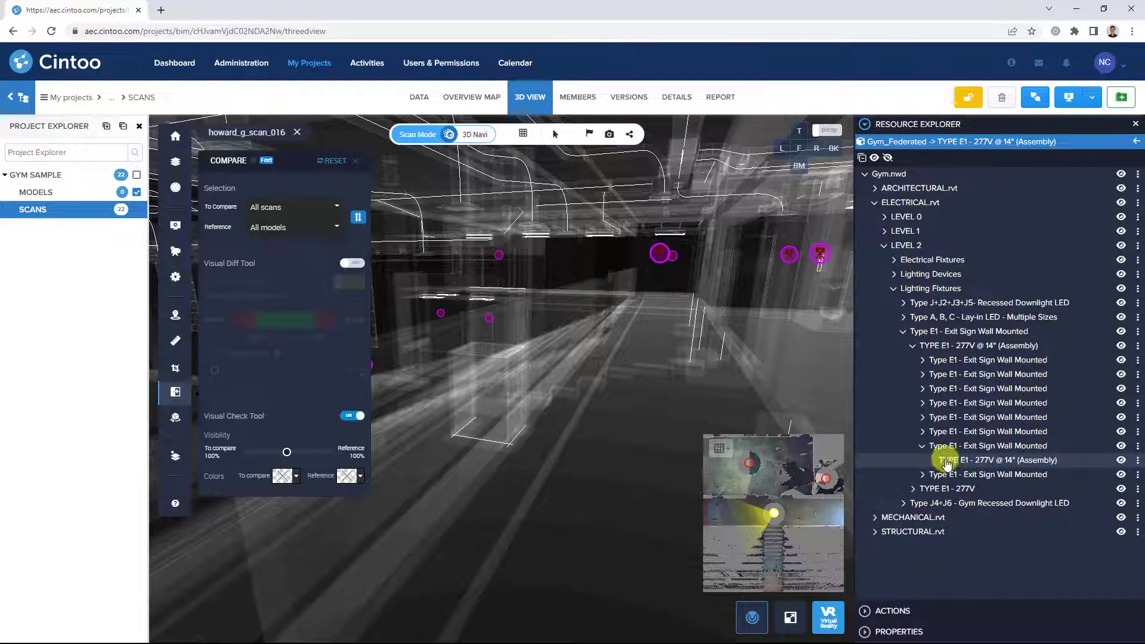
{"action": "left_click", "coordinate": [874, 632]}
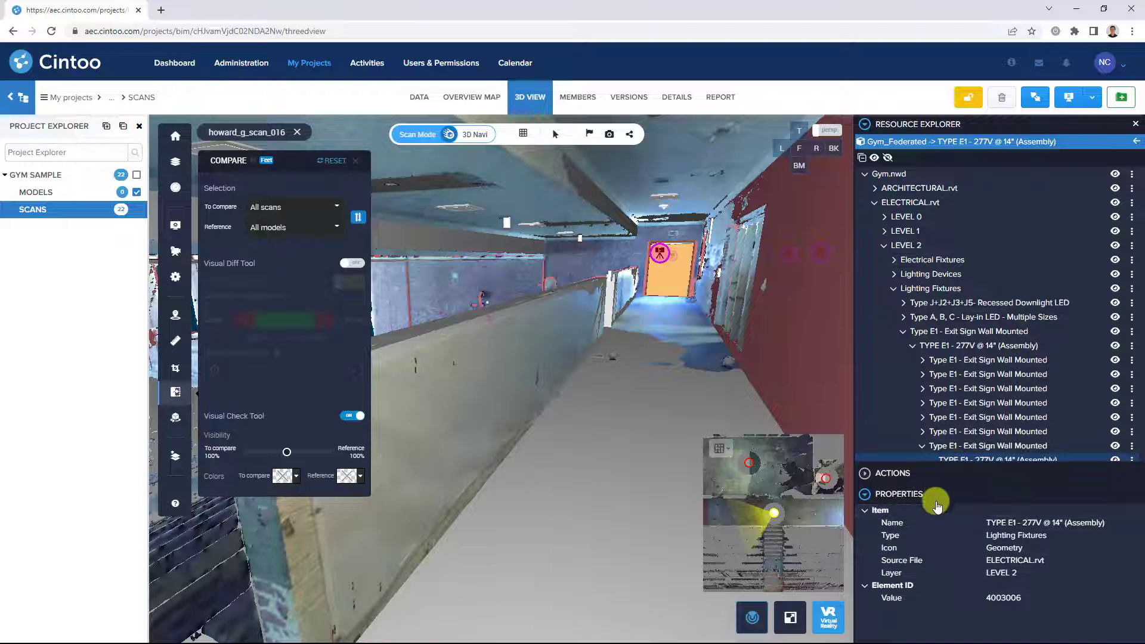
{"action": "left_click", "coordinate": [961, 457]}
{"action": "scroll", "coordinate": [964, 442], "scroll_direction": "down", "scroll_amount": 1}
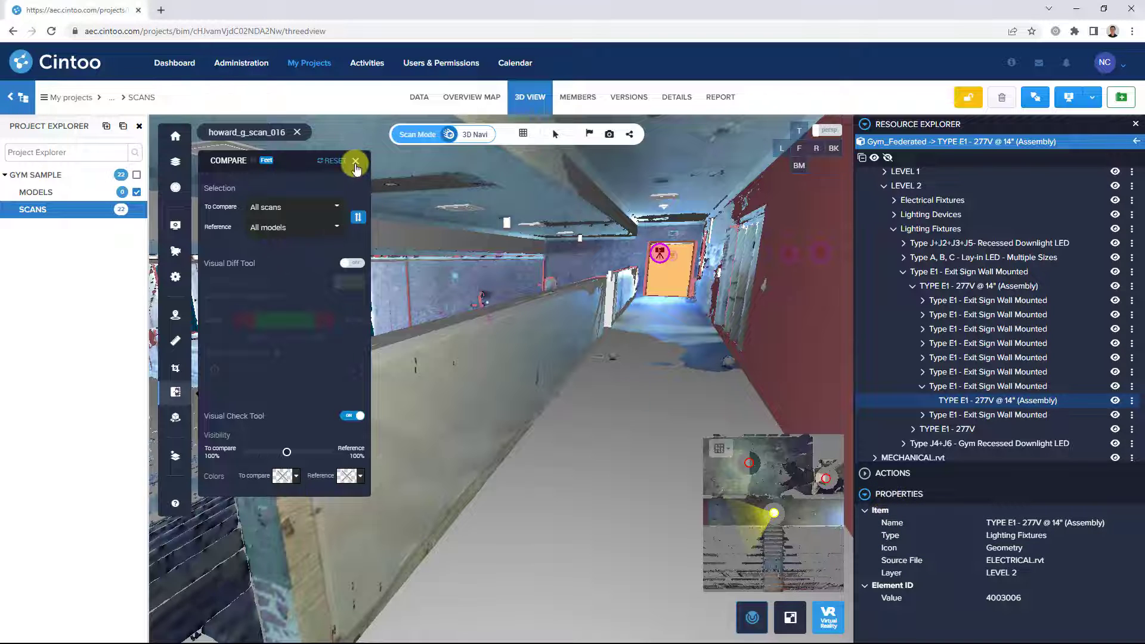
Pin a new Issue-type annotation on the blue exit sign beside the bleachers
{"action": "left_click", "coordinate": [417, 388]}
{"action": "left_click_drag", "start_coordinate": [439, 475], "coordinate": [596, 462]}
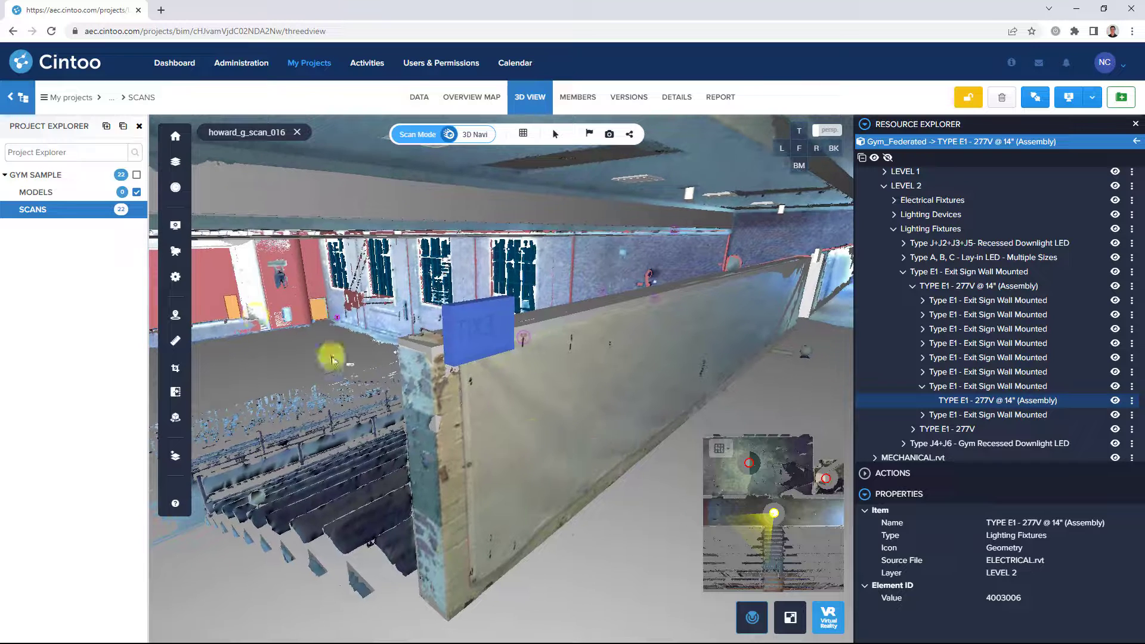
{"action": "left_click", "coordinate": [176, 314]}
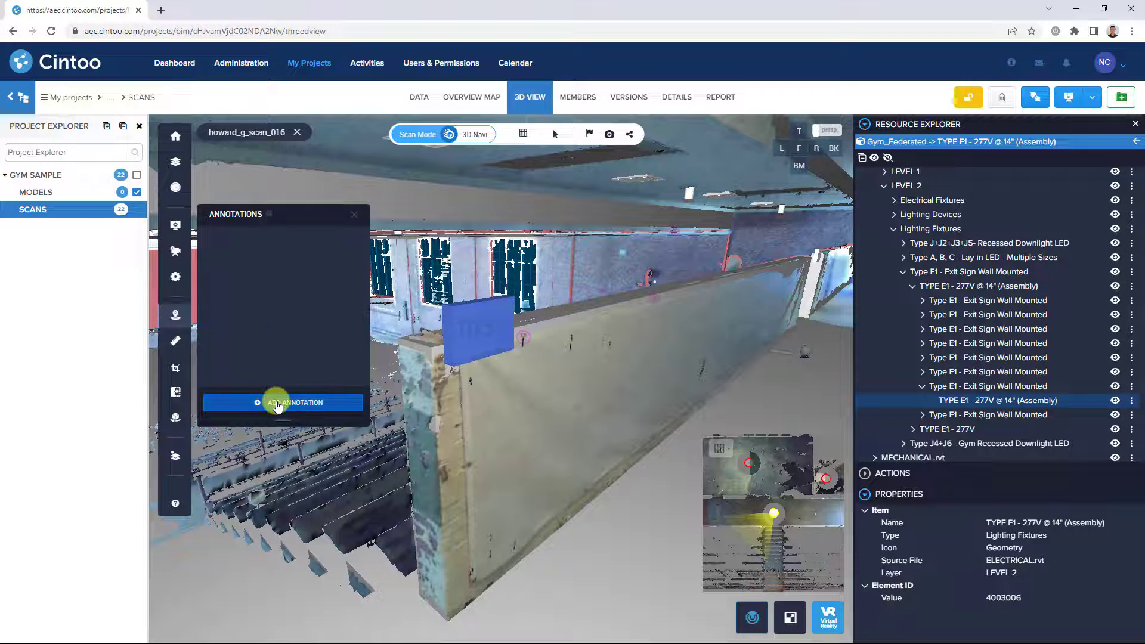
{"action": "left_click", "coordinate": [278, 404]}
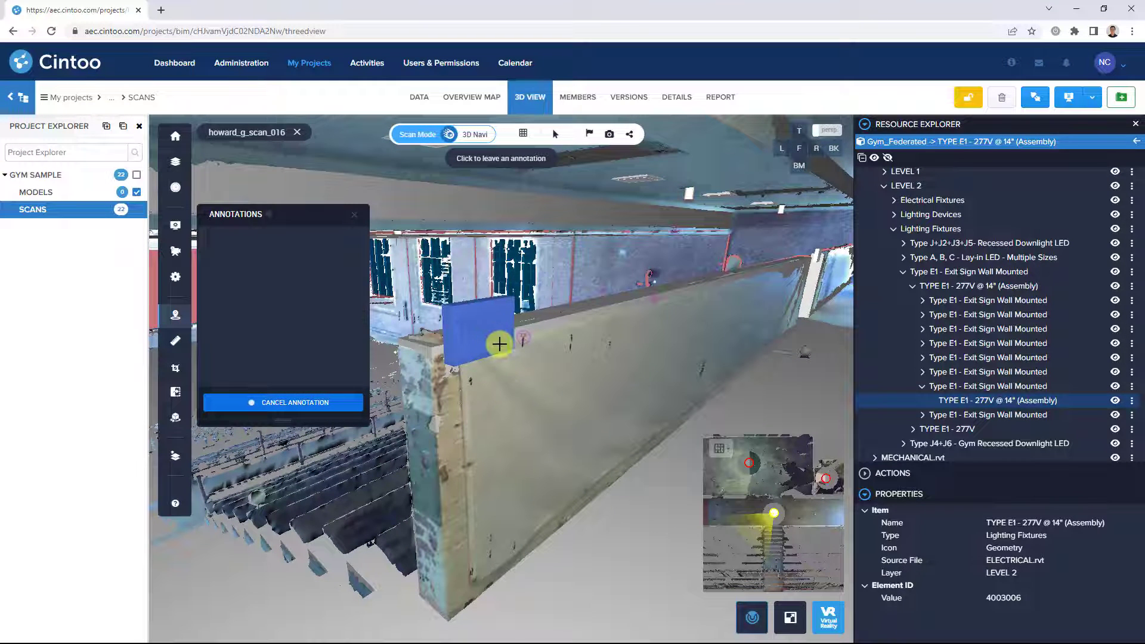
{"action": "left_click", "coordinate": [493, 336]}
{"action": "left_click", "coordinate": [742, 182]}
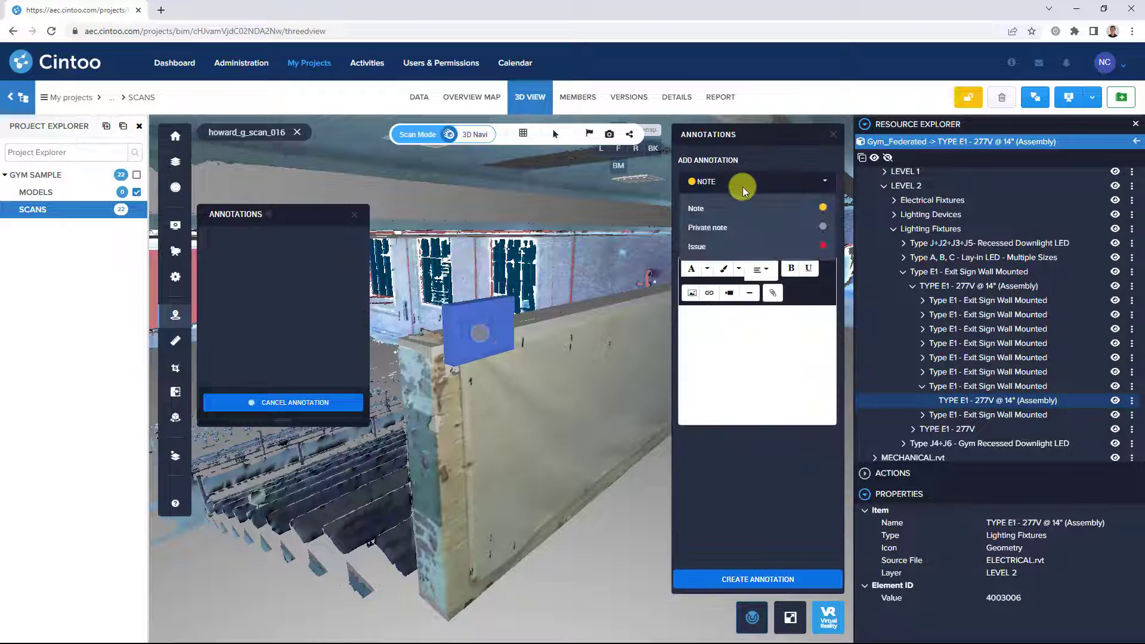
{"action": "left_click", "coordinate": [713, 245]}
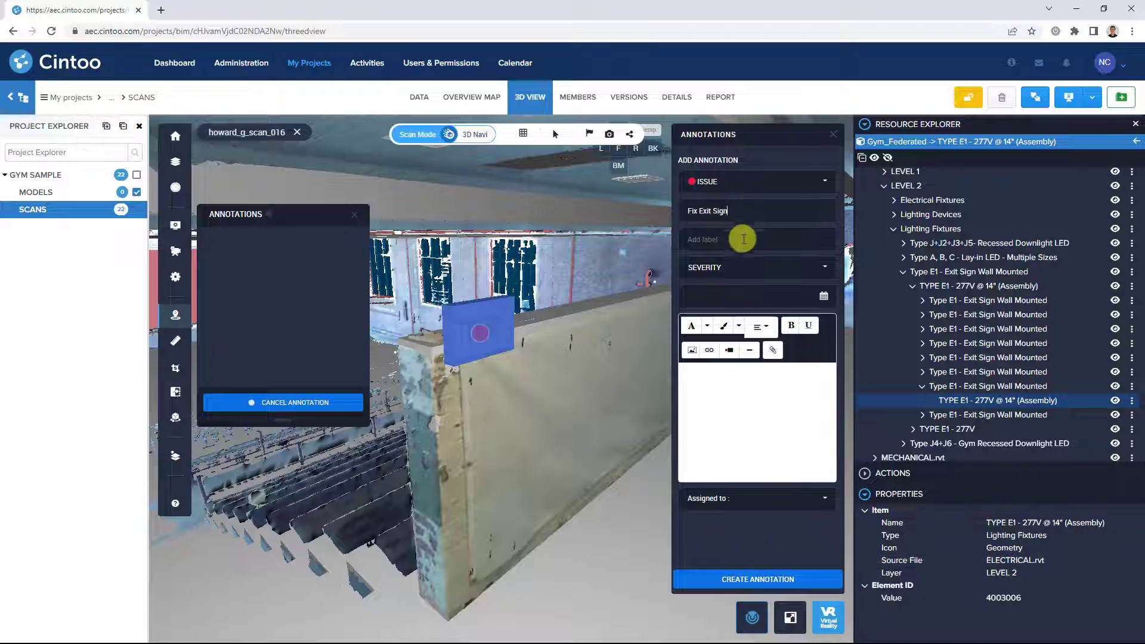
Give the issue the ELECTRICAL label, Medium severity and a 28-10-2022 due date
{"action": "left_click", "coordinate": [737, 241]}
{"action": "type", "text": "ELECTRICAL"}
{"action": "left_click", "coordinate": [731, 260]}
{"action": "left_click", "coordinate": [801, 284]}
{"action": "left_click", "coordinate": [721, 327]}
{"action": "left_click", "coordinate": [824, 315]}
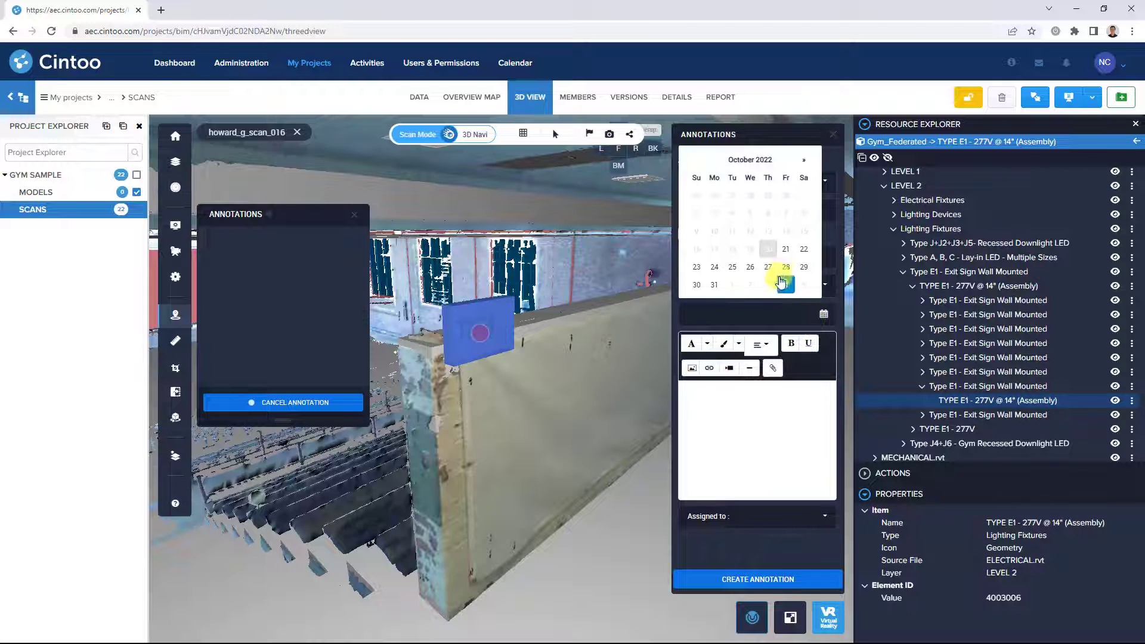
{"action": "left_click", "coordinate": [786, 274]}
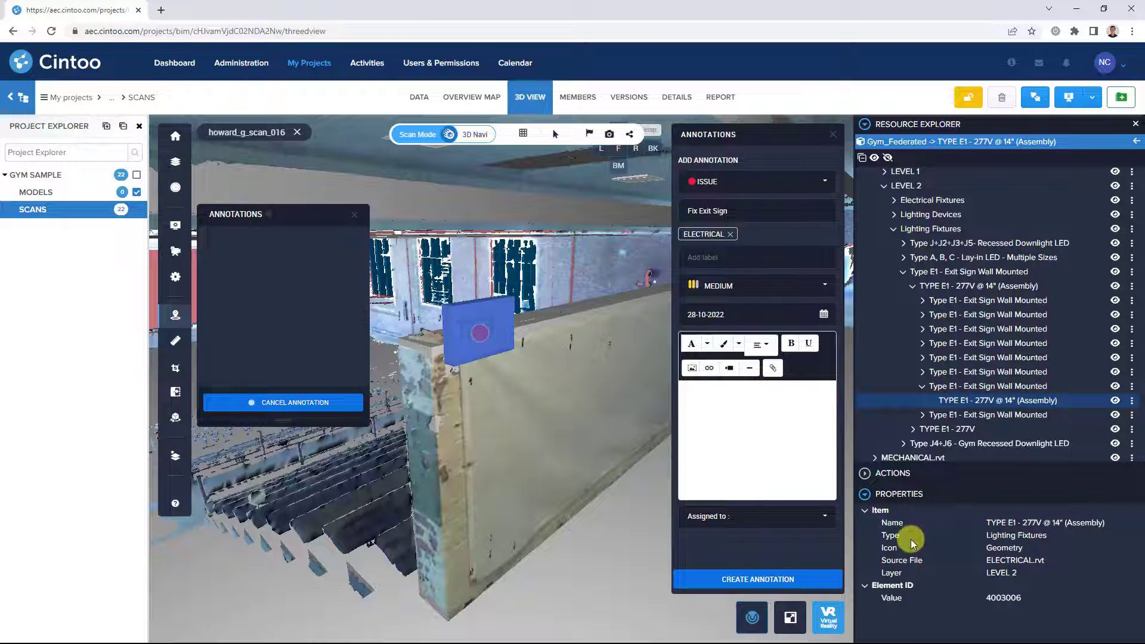
Copy the sign's name, Lighting Fixtures, ELECTRICAL.rvt and LEVEL 2 into the description
{"action": "left_click_drag", "start_coordinate": [1105, 523], "coordinate": [724, 401]}
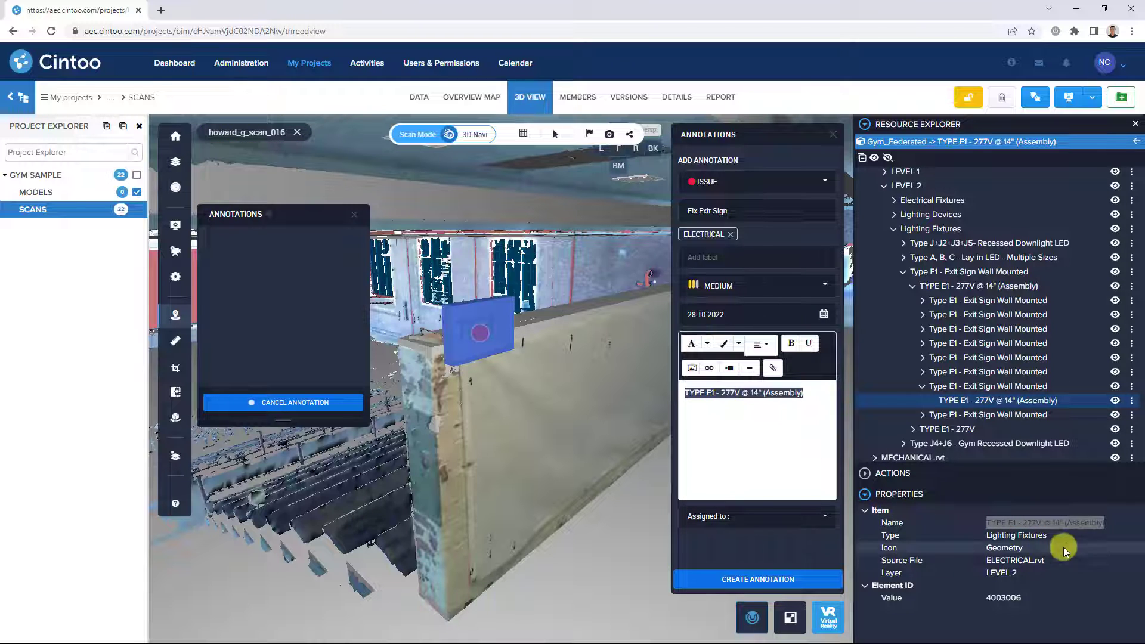
{"action": "left_click_drag", "start_coordinate": [1053, 536], "coordinate": [985, 536]}
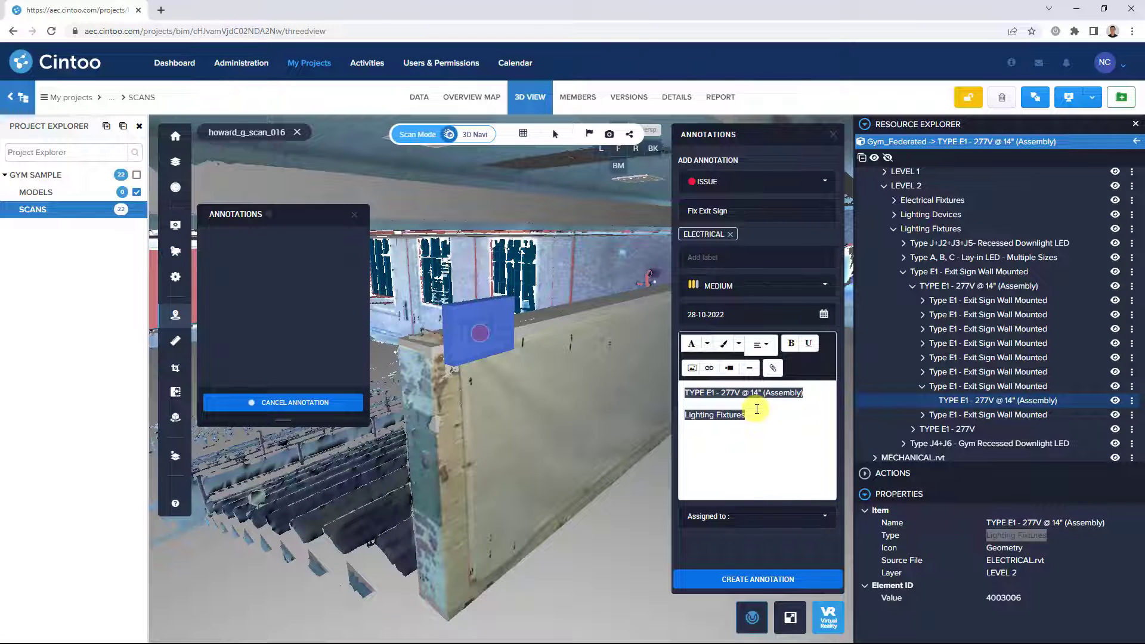
{"action": "mouse_move", "coordinate": [1047, 562]}
{"action": "left_mouse_down"}
{"action": "mouse_move", "coordinate": [979, 567]}
{"action": "mouse_move", "coordinate": [991, 553]}
{"action": "mouse_move", "coordinate": [985, 565]}
{"action": "mouse_move", "coordinate": [703, 442]}
{"action": "left_mouse_up"}
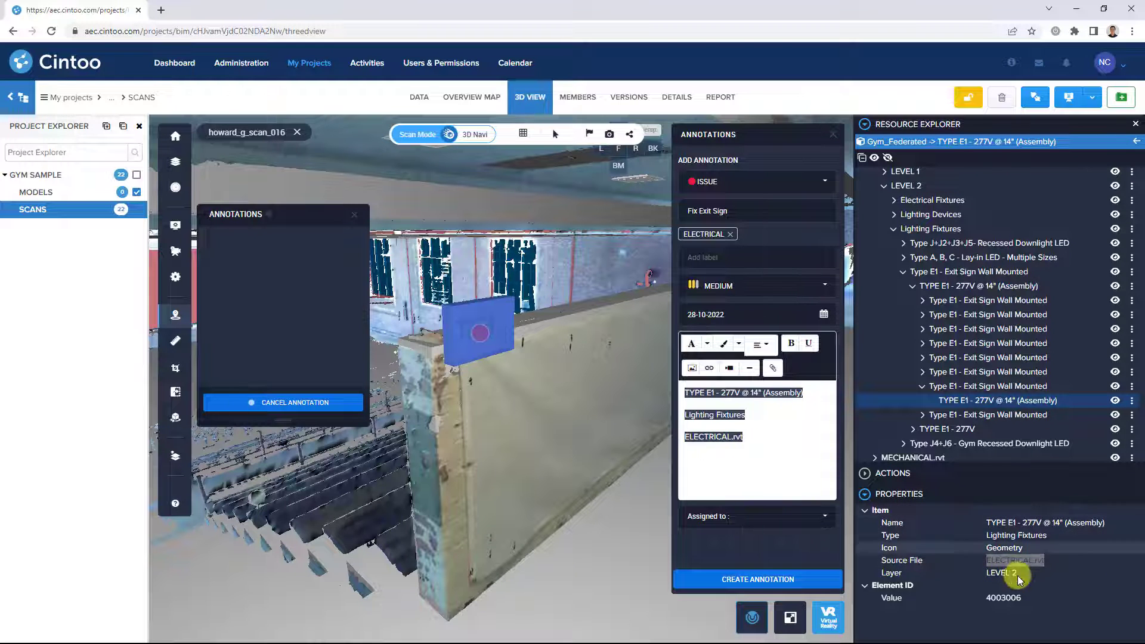
{"action": "left_click_drag", "start_coordinate": [1019, 573], "coordinate": [999, 569]}
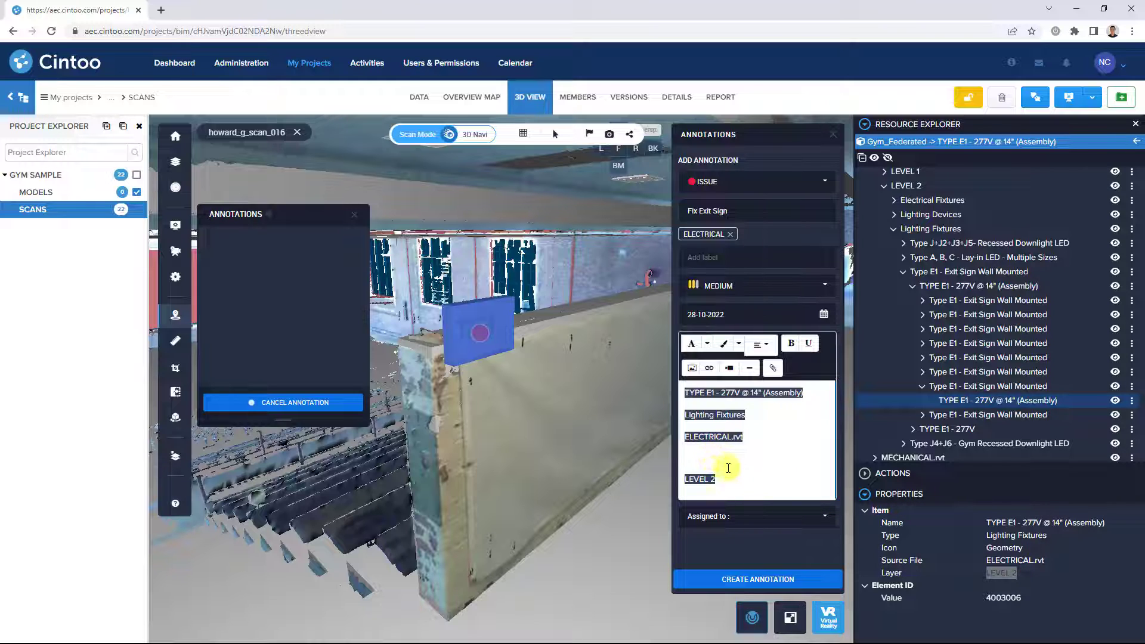
{"action": "left_click_drag", "start_coordinate": [724, 470], "coordinate": [684, 392]}
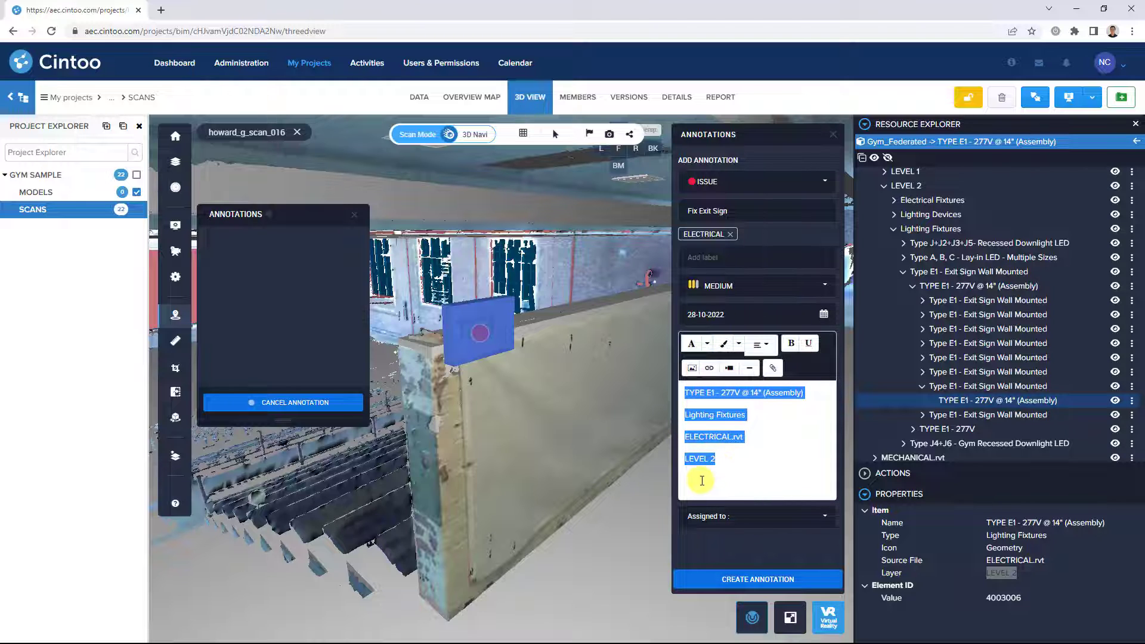
{"action": "left_click", "coordinate": [704, 481]}
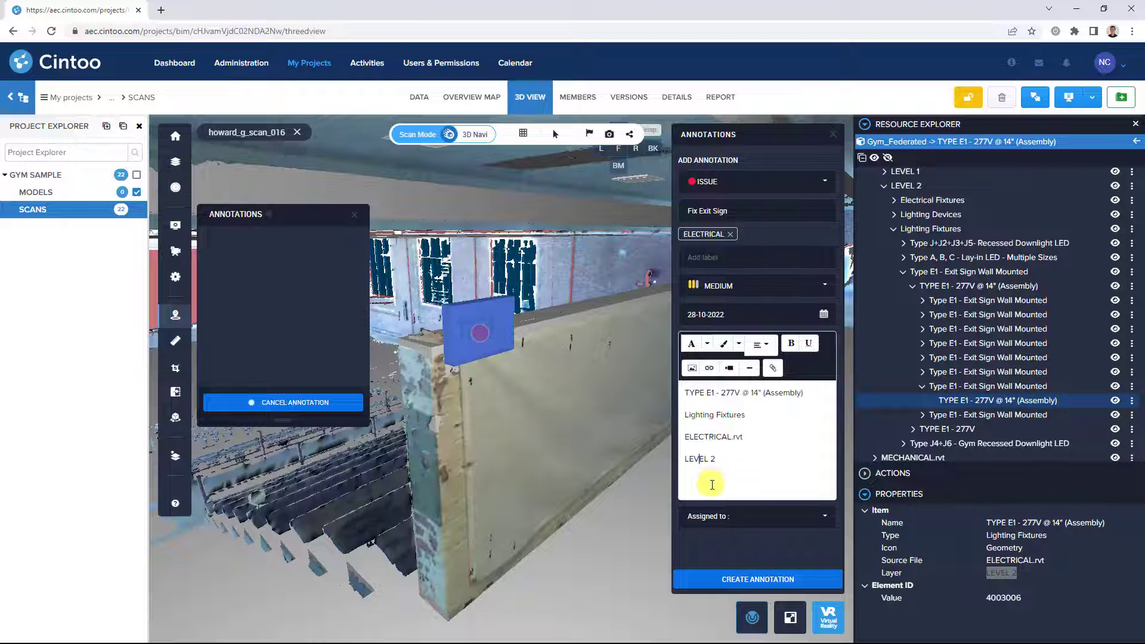
Assign the issue to a team member
{"action": "left_click", "coordinate": [759, 516]}
{"action": "left_click", "coordinate": [820, 414]}
{"action": "left_click", "coordinate": [755, 488]}
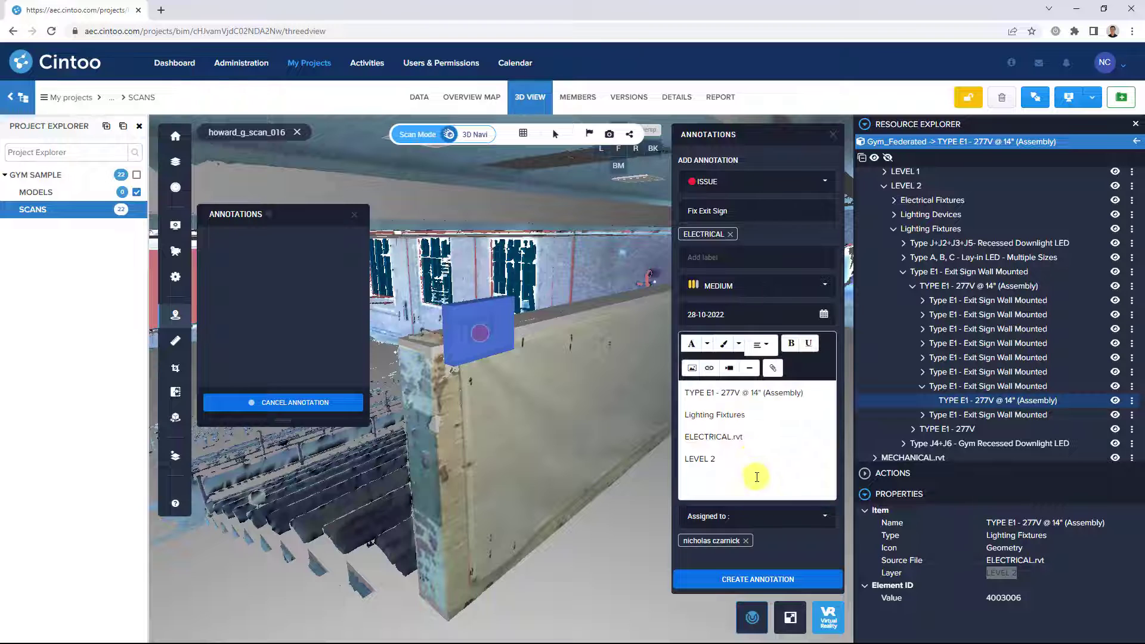
Create the Fix Exit Sign issue and clear the exit-sign selection
{"action": "left_click", "coordinate": [753, 579]}
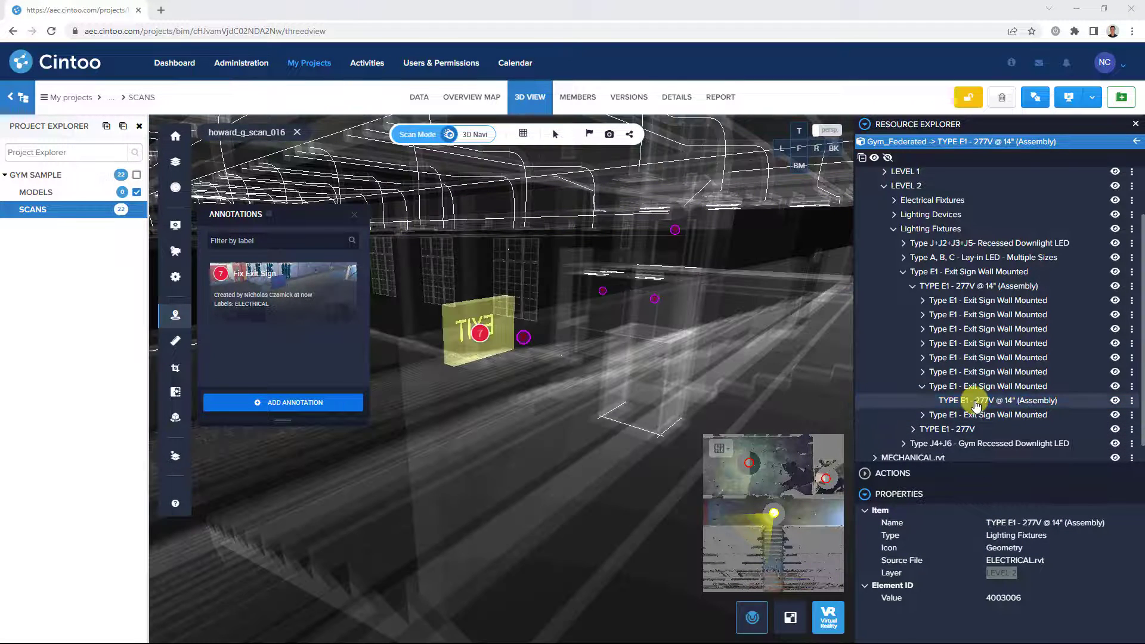
{"action": "left_click", "coordinate": [900, 401]}
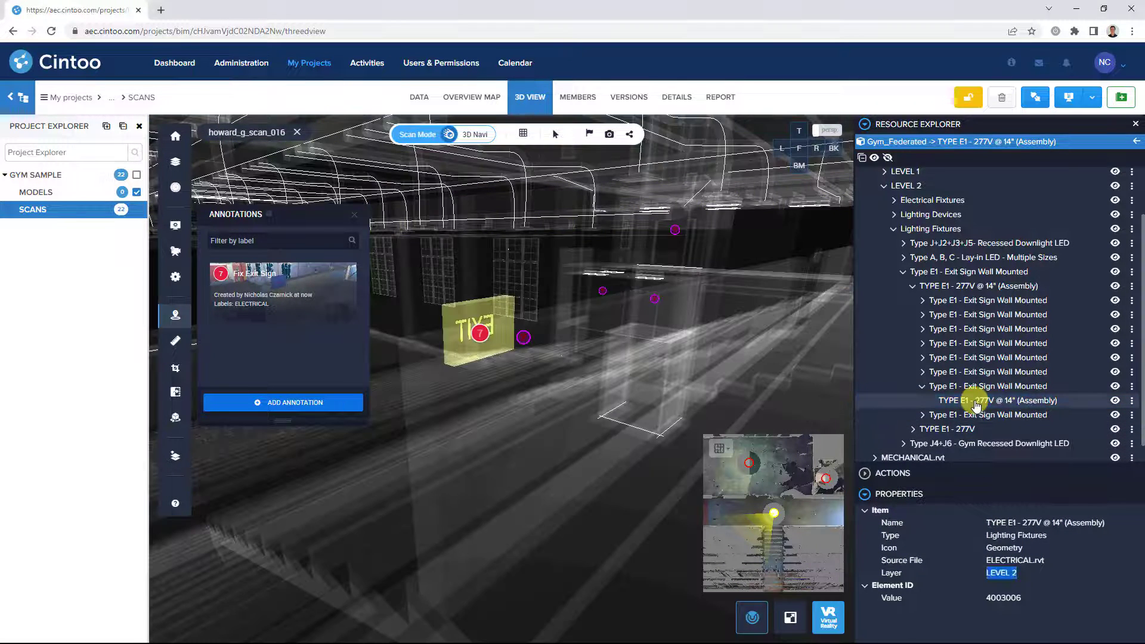
{"action": "left_click", "coordinate": [866, 494]}
{"action": "left_click", "coordinate": [474, 420]}
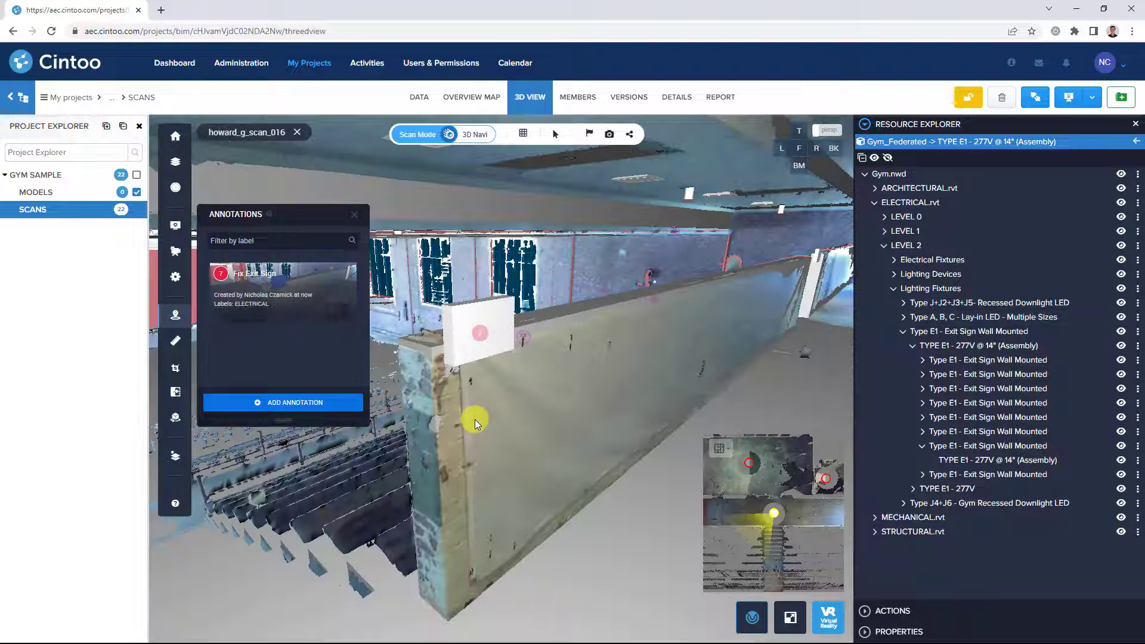
Turn on Visual Diff in Compare and jump to scan howard_g_scan_002 near the red doors
{"action": "left_click", "coordinate": [354, 214]}
{"action": "left_click", "coordinate": [175, 395]}
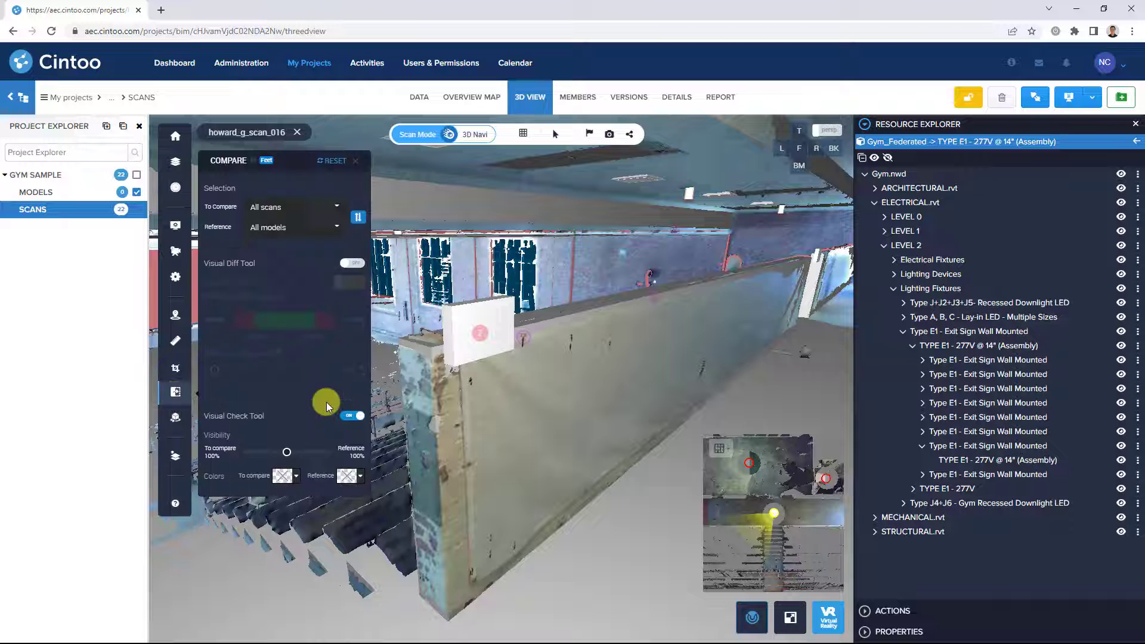
{"action": "left_click", "coordinate": [352, 265]}
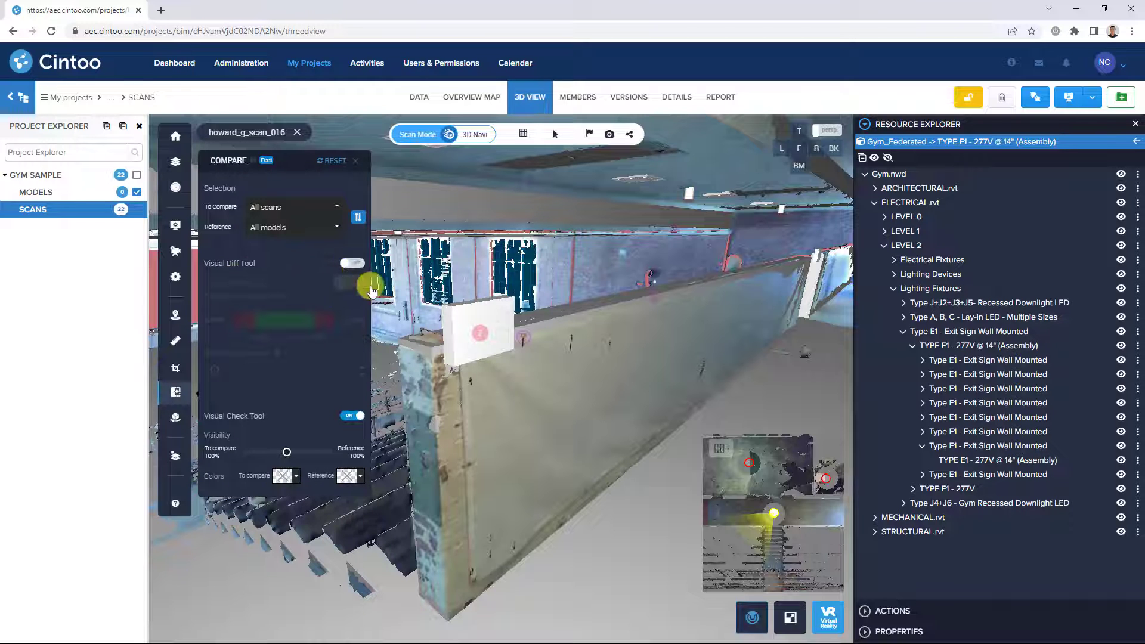
{"action": "left_click", "coordinate": [453, 352]}
{"action": "left_click_drag", "start_coordinate": [706, 392], "coordinate": [576, 306]}
{"action": "left_click", "coordinate": [567, 260]}
With Visual Check and the scan at 94%, pick the 0 44 01 FIRE EXT CABINET
{"action": "left_click_drag", "start_coordinate": [604, 421], "coordinate": [549, 293]}
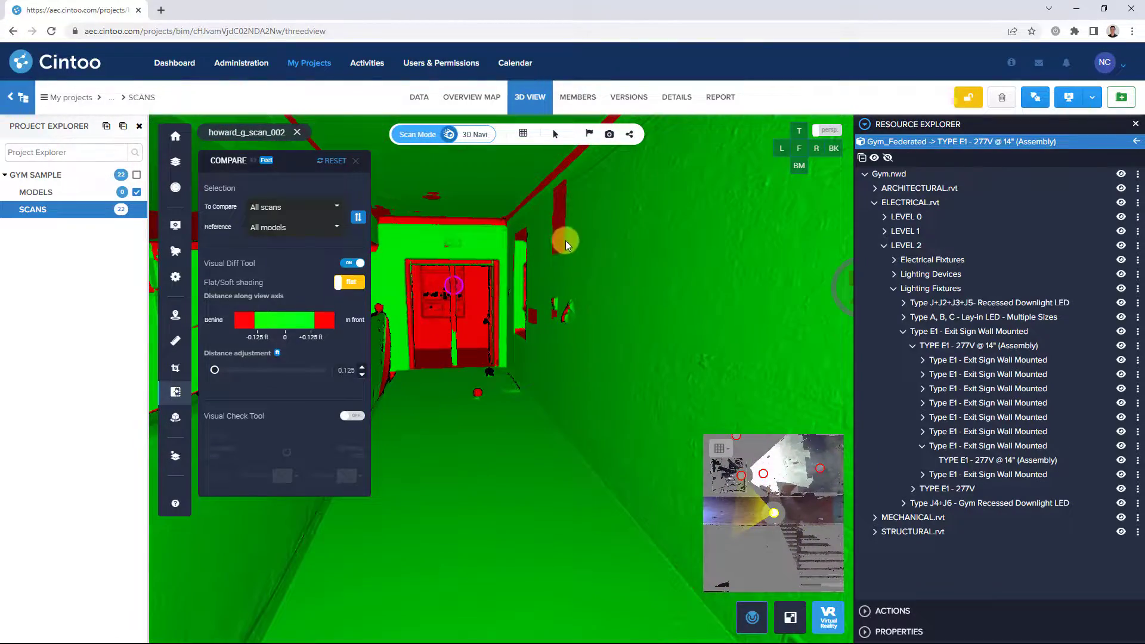
{"action": "left_click", "coordinate": [352, 416]}
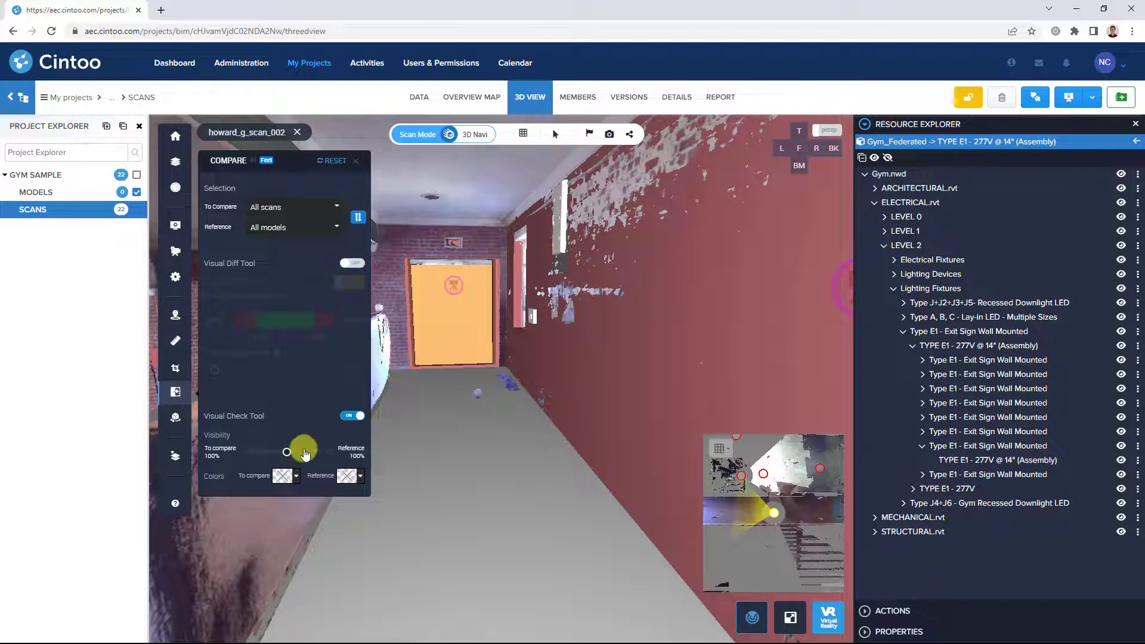
{"action": "mouse_move", "coordinate": [287, 452]}
{"action": "left_mouse_down"}
{"action": "mouse_move", "coordinate": [241, 453]}
{"action": "mouse_move", "coordinate": [337, 464]}
{"action": "mouse_move", "coordinate": [287, 459]}
{"action": "left_mouse_up"}
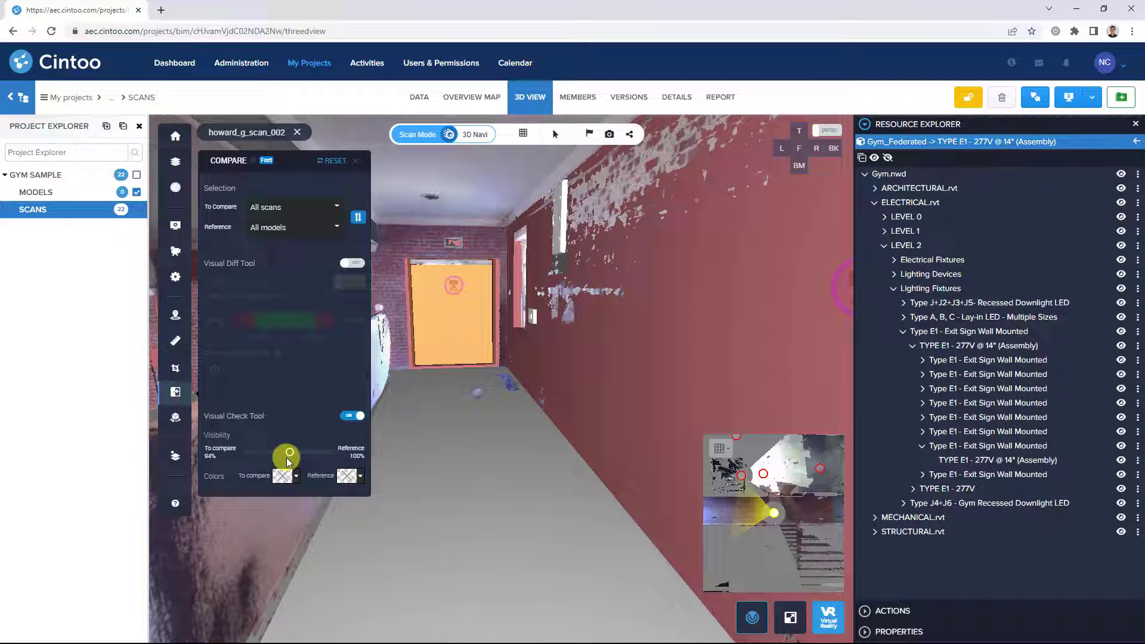
{"action": "left_click", "coordinate": [557, 136]}
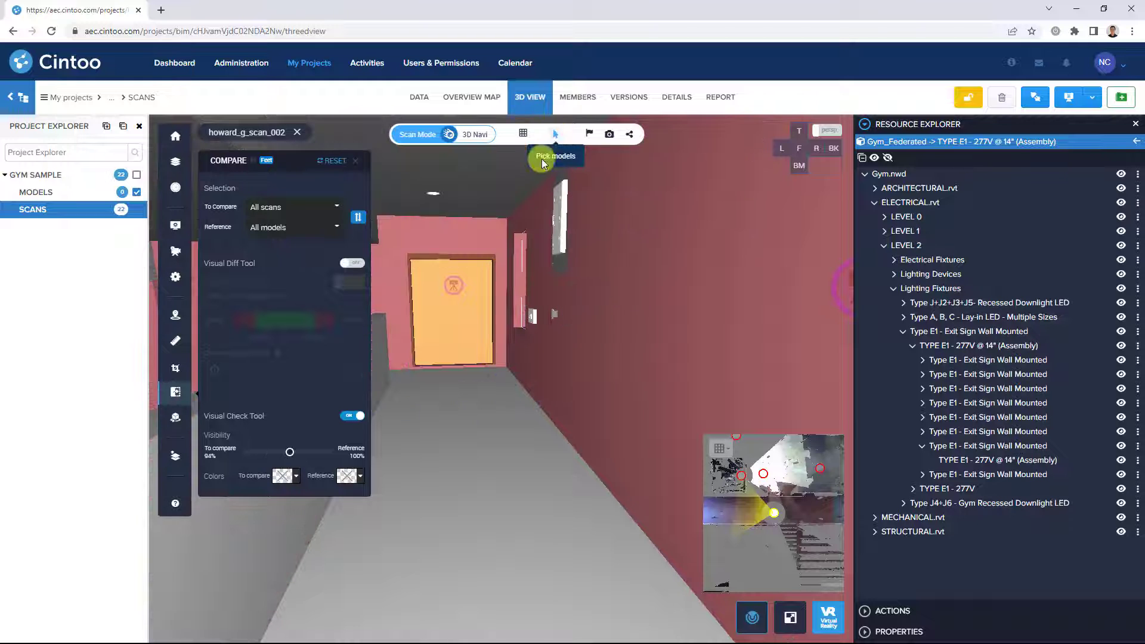
{"action": "left_click", "coordinate": [561, 222]}
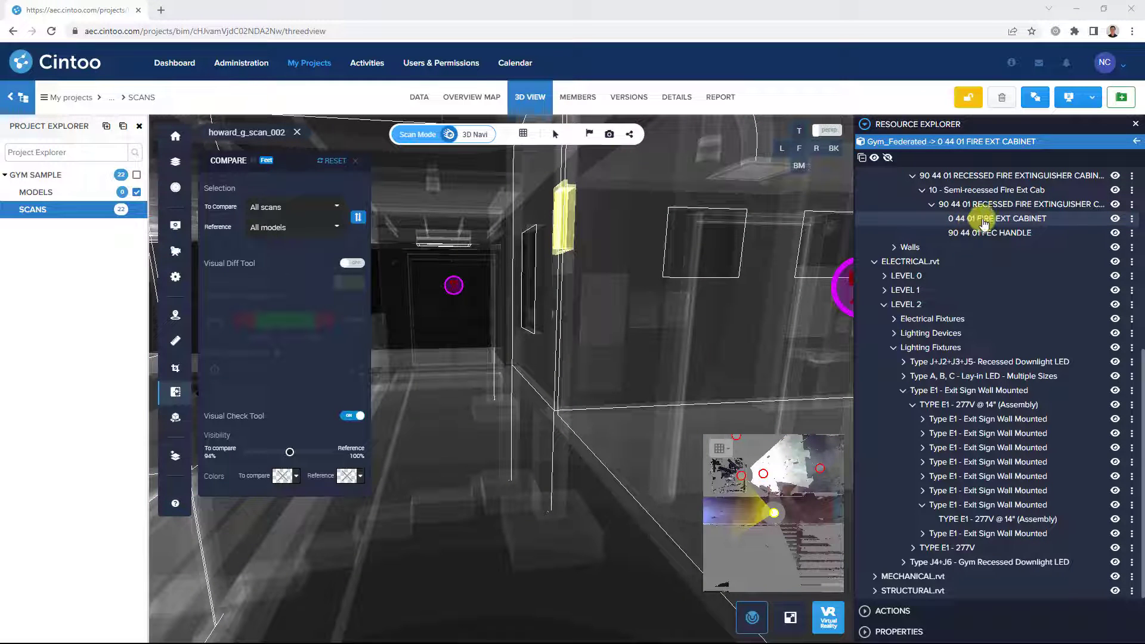
Show the parent cabinet's Specialty Equipment, LEVEL 2 properties, then close the comparison tools
{"action": "left_click", "coordinate": [890, 220]}
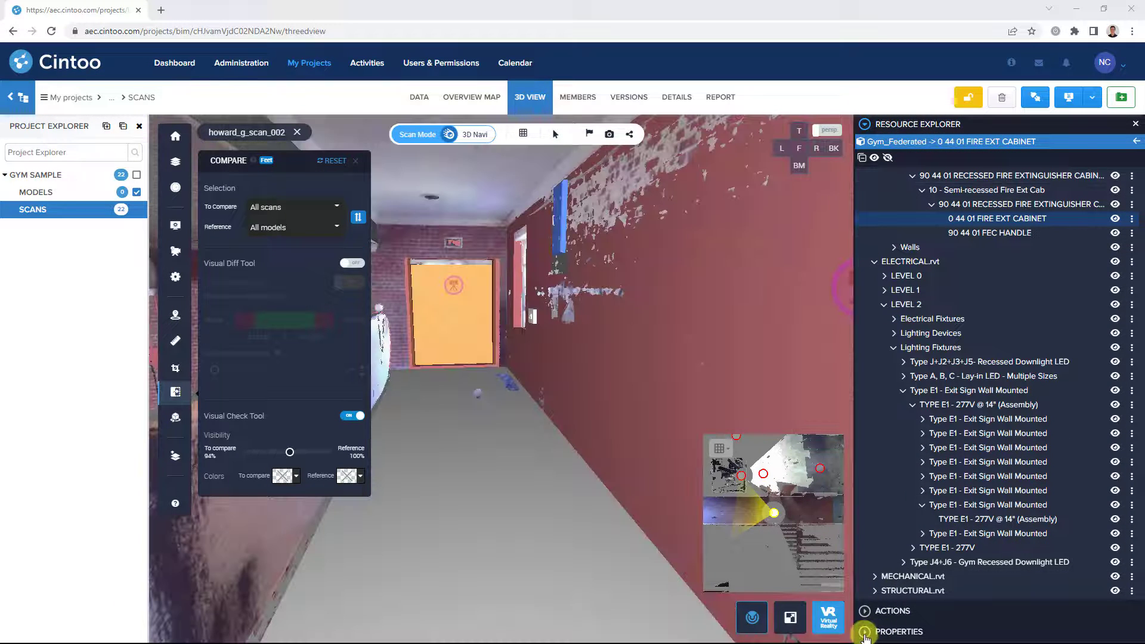
{"action": "left_click", "coordinate": [868, 631]}
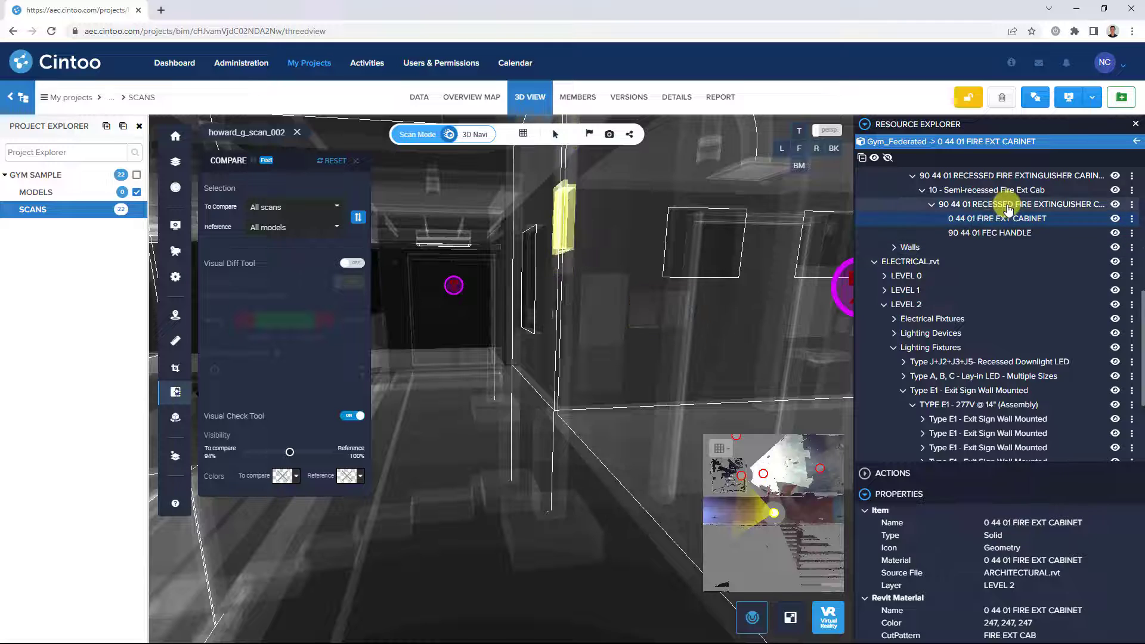
{"action": "left_click", "coordinate": [1010, 204]}
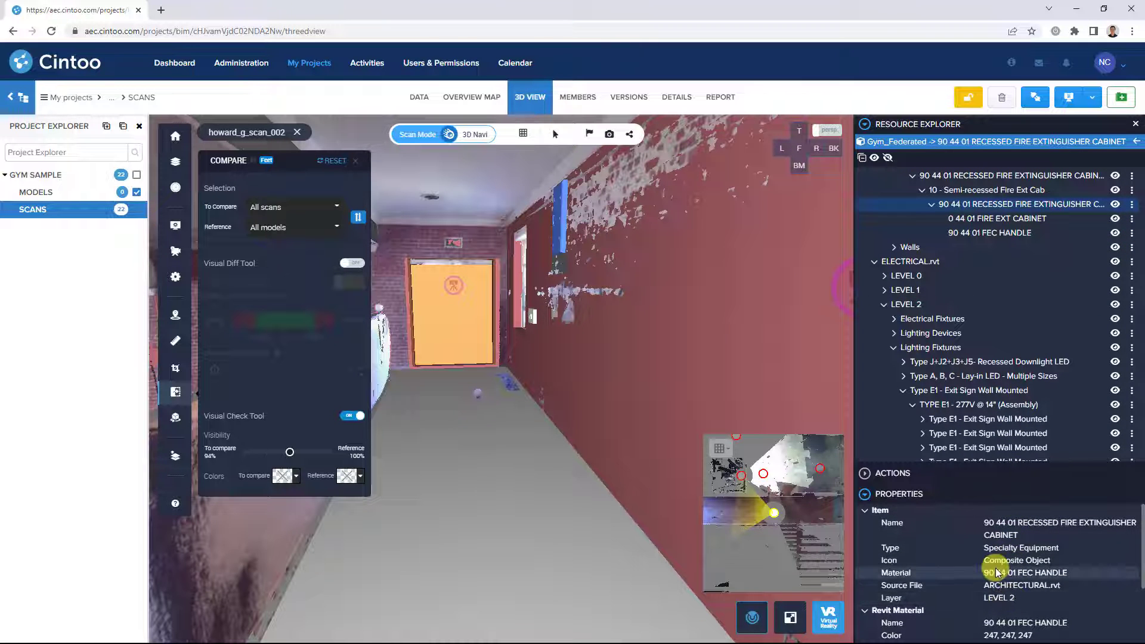
{"action": "left_click", "coordinate": [361, 160]}
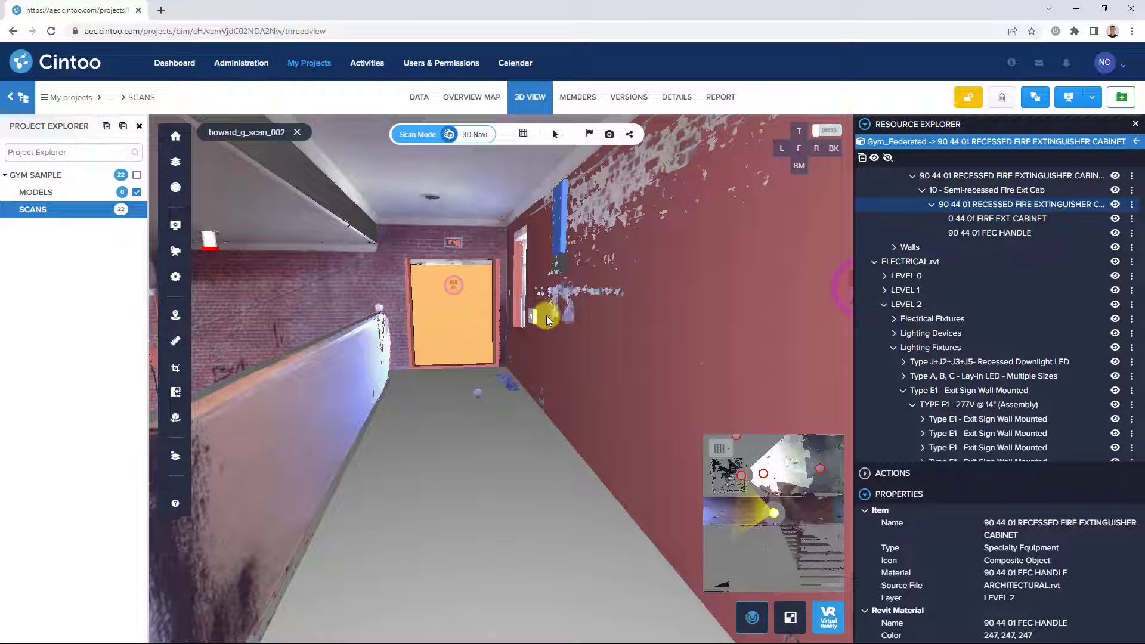
{"action": "left_click_drag", "start_coordinate": [549, 324], "coordinate": [552, 356]}
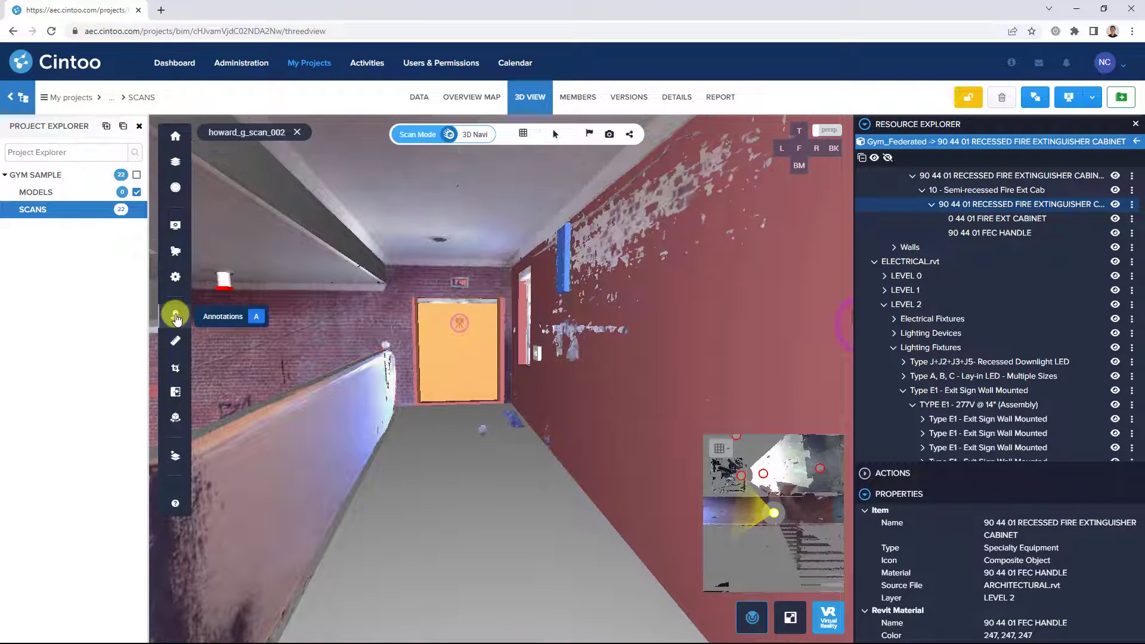
Pin an Issue annotation on the wall cabinet titled 'Fix Fire Ext Cabinet'
{"action": "left_click", "coordinate": [175, 315]}
{"action": "left_click", "coordinate": [281, 403]}
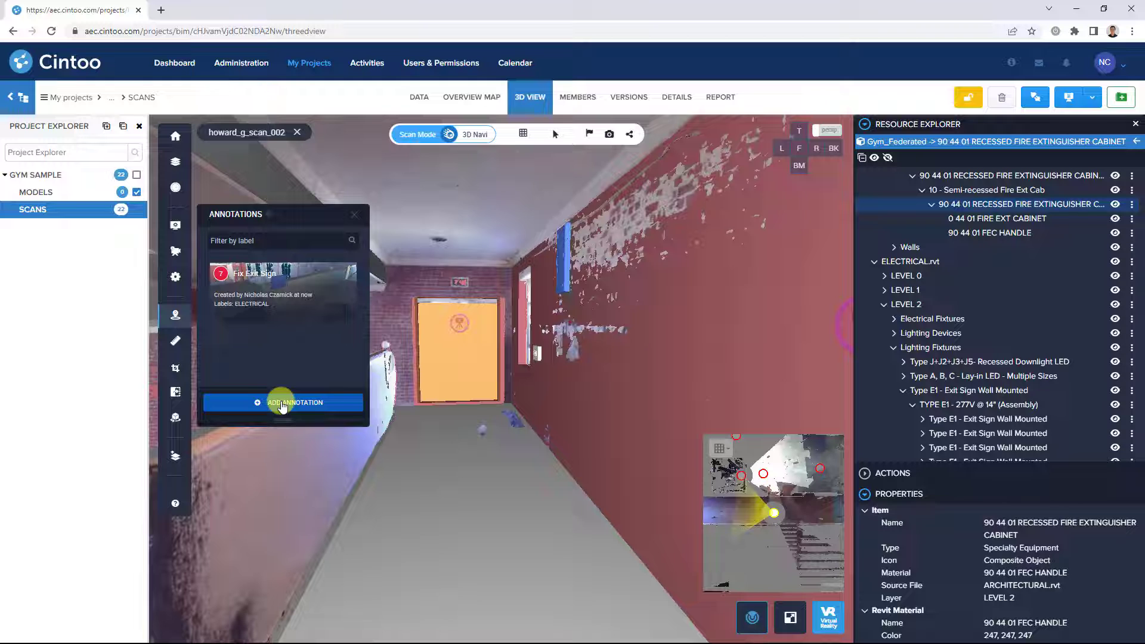
{"action": "left_click", "coordinate": [571, 272]}
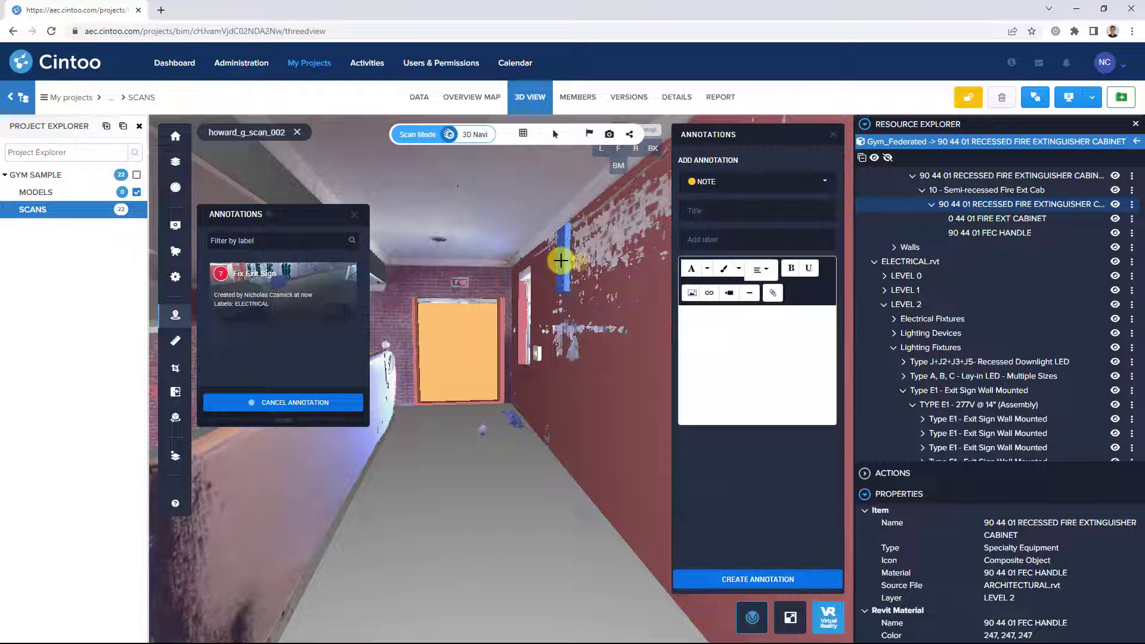
{"action": "left_click", "coordinate": [769, 183]}
{"action": "left_click", "coordinate": [736, 247]}
{"action": "left_click", "coordinate": [718, 208]}
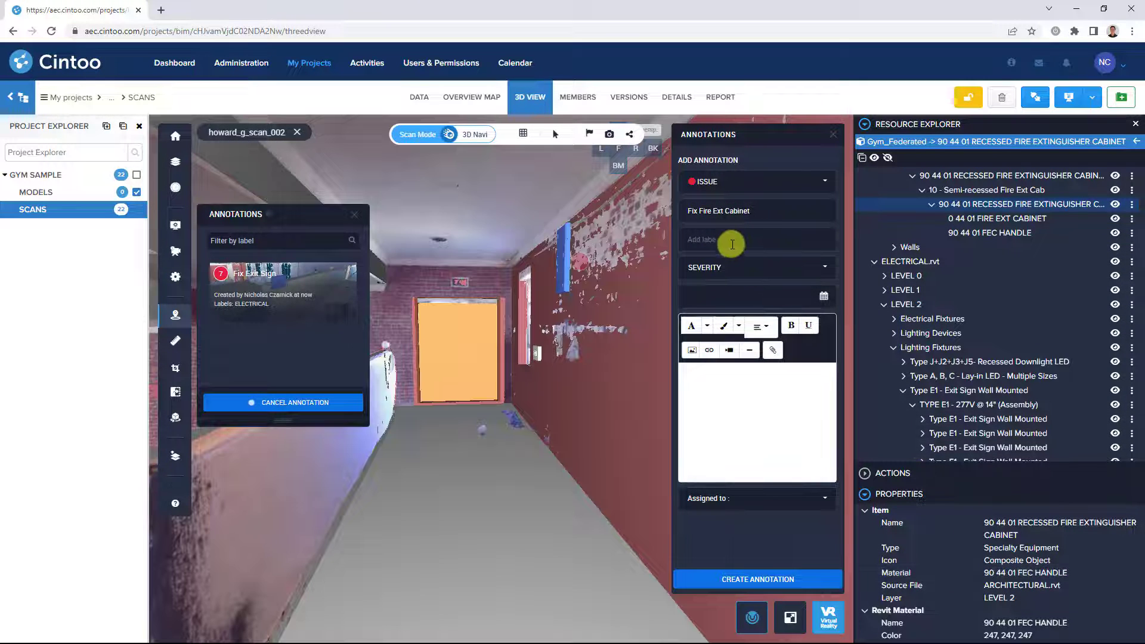
Label it Architectural with Medium severity and a 28-10-2022 due date
{"action": "left_click", "coordinate": [735, 242]}
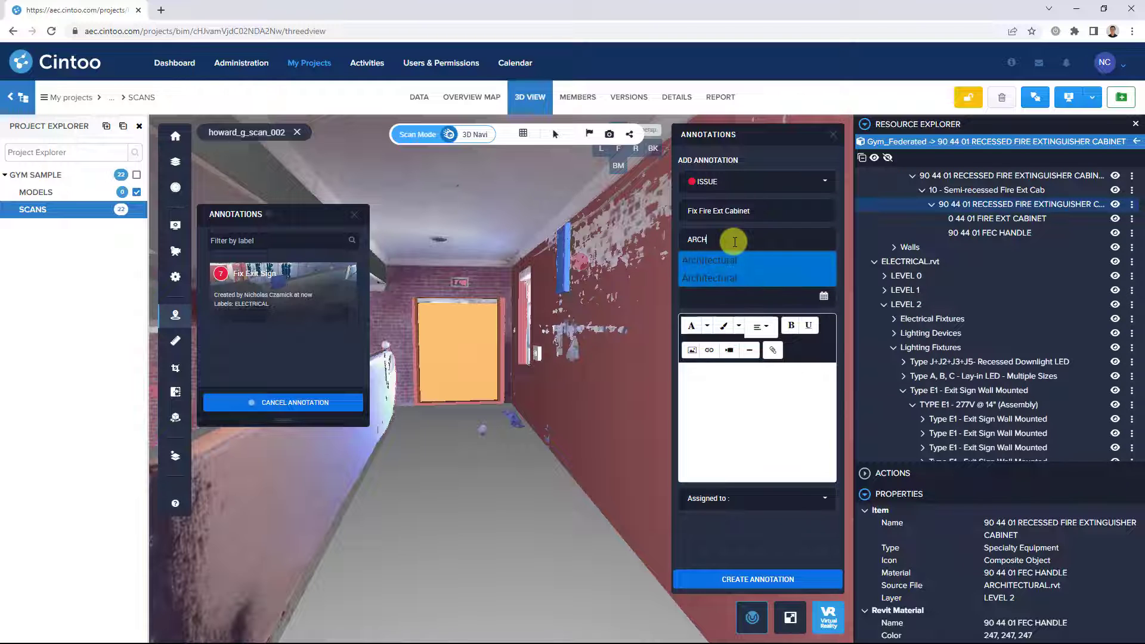
{"action": "type", "text": "ARCH"}
{"action": "left_click", "coordinate": [730, 260]}
{"action": "left_click", "coordinate": [751, 288]}
{"action": "left_click", "coordinate": [740, 333]}
{"action": "left_click", "coordinate": [824, 313]}
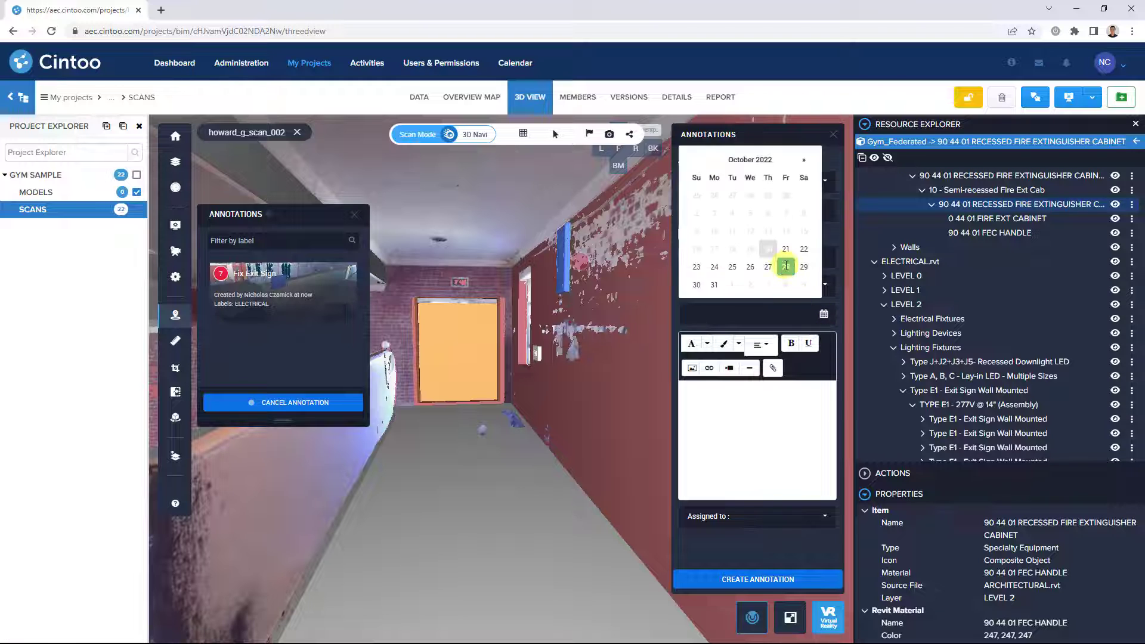
{"action": "left_click", "coordinate": [787, 266]}
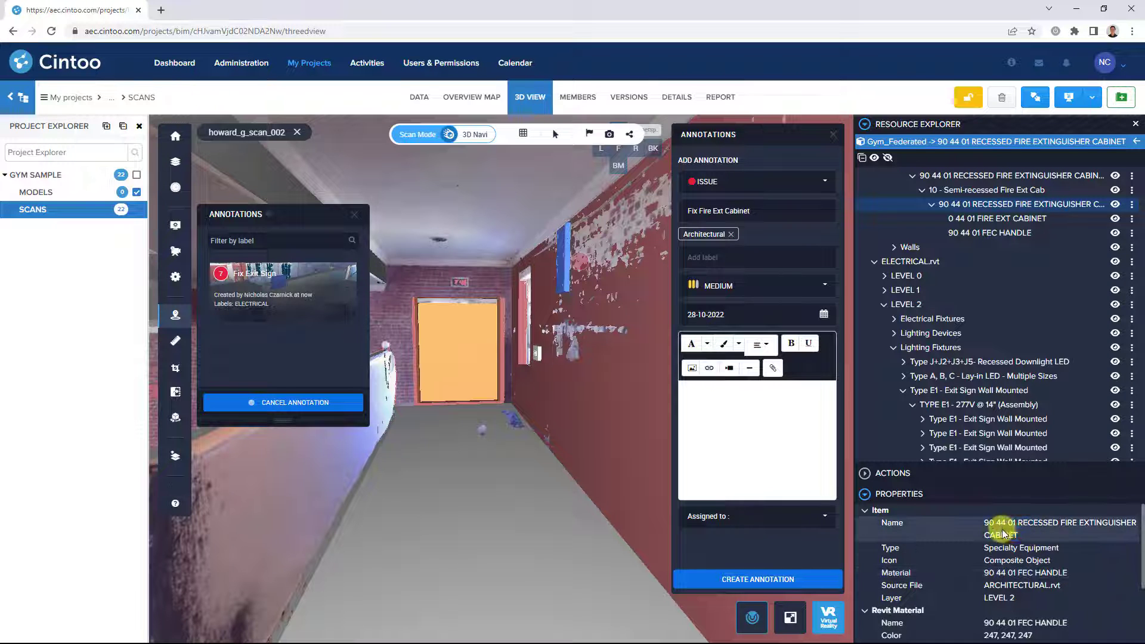
Paste the cabinet's name and Specialty Equipment type into the issue description
{"action": "triple_click", "coordinate": [986, 523]}
{"action": "key", "text": "ctrl+c"}
{"action": "left_click", "coordinate": [728, 396]}
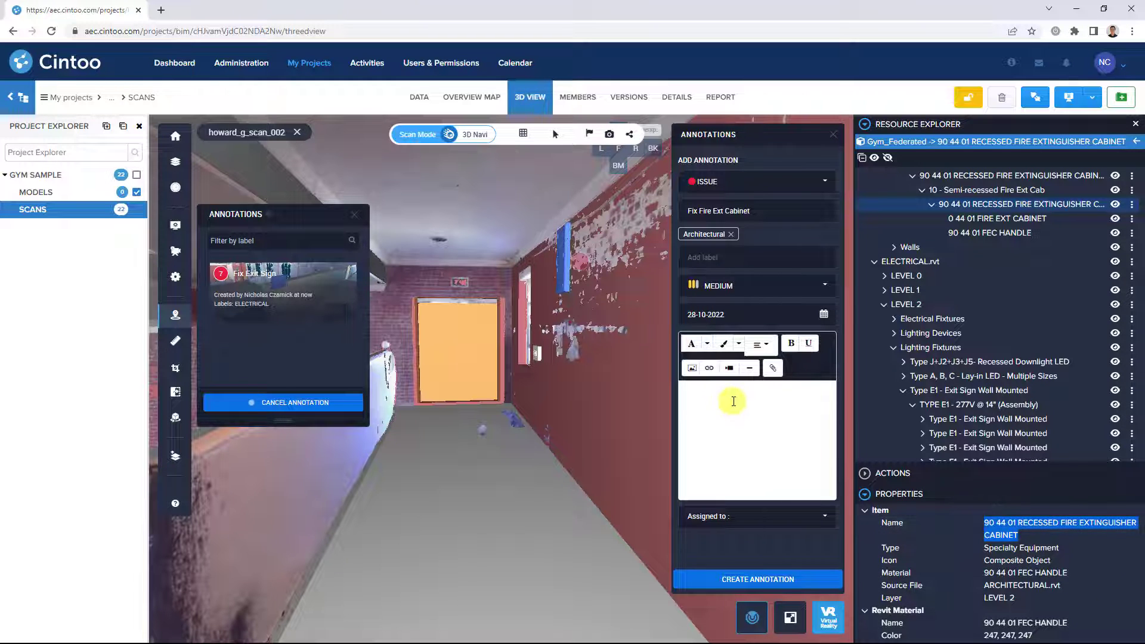
{"action": "key", "text": "ctrl+v"}
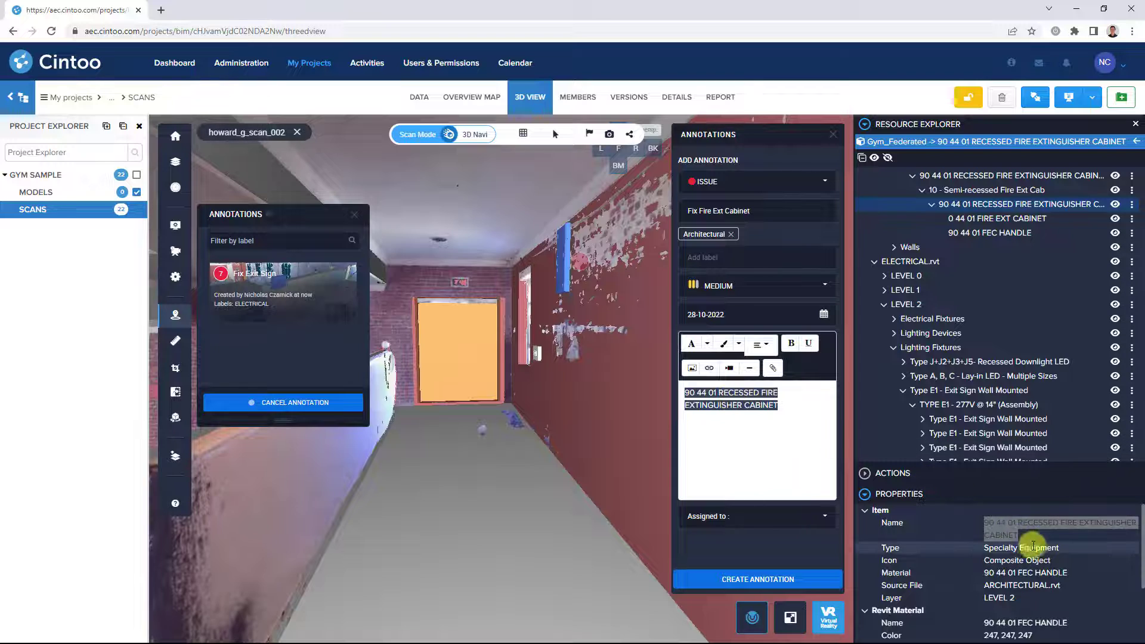
{"action": "left_click_drag", "start_coordinate": [1061, 548], "coordinate": [984, 552]}
{"action": "key", "text": "ctrl+c"}
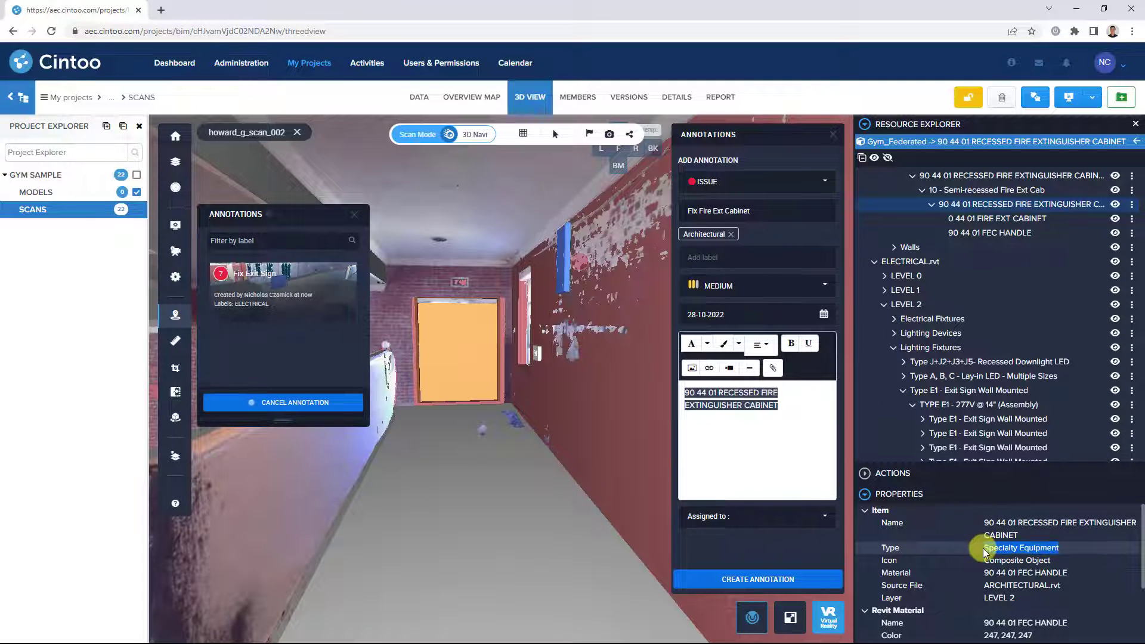
{"action": "left_click", "coordinate": [698, 422]}
{"action": "key", "text": "ctrl+v"}
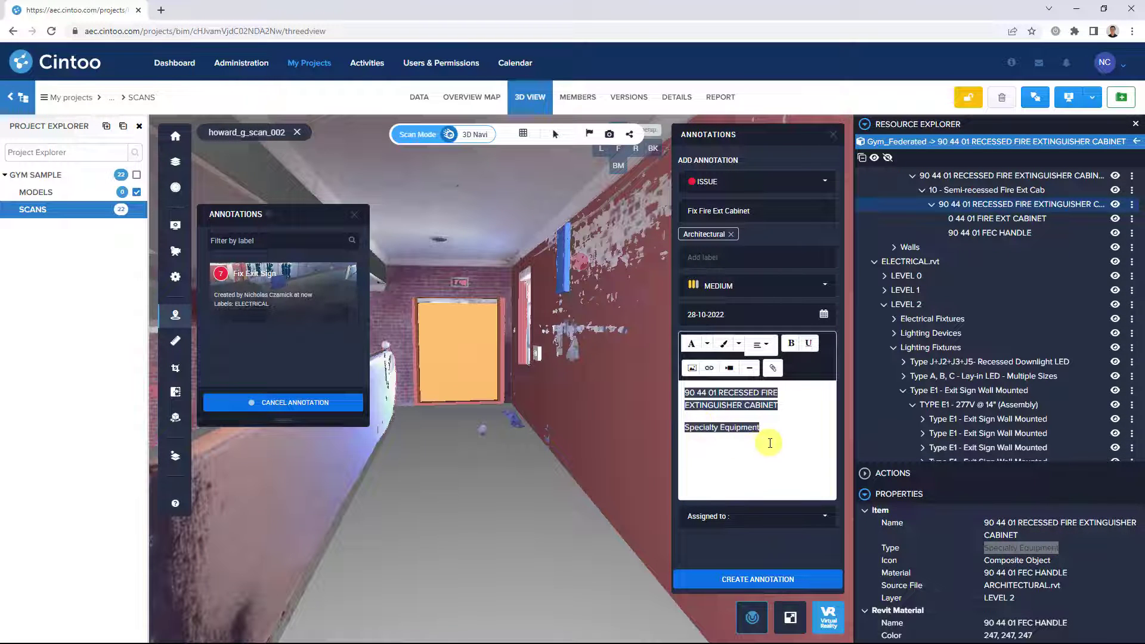
Add ARCHITECTURAL.rvt and LEVEL 2 on new lines of the description
{"action": "left_click_drag", "start_coordinate": [1062, 586], "coordinate": [986, 586]}
{"action": "key", "text": "ctrl+c"}
{"action": "left_click", "coordinate": [710, 456]}
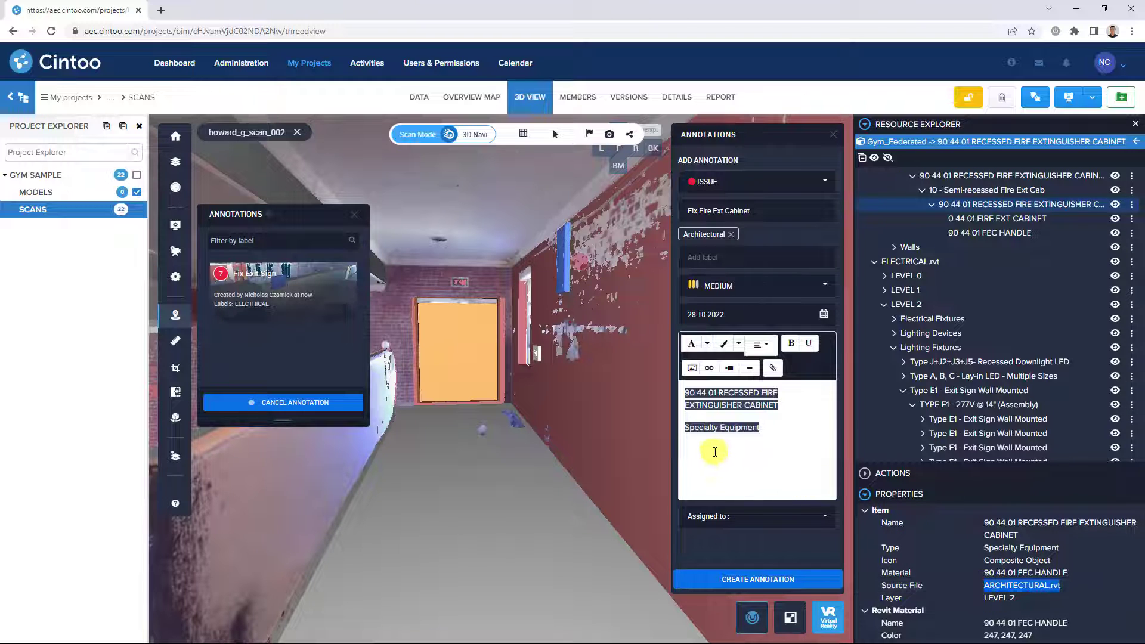
{"action": "key", "text": "ctrl+v"}
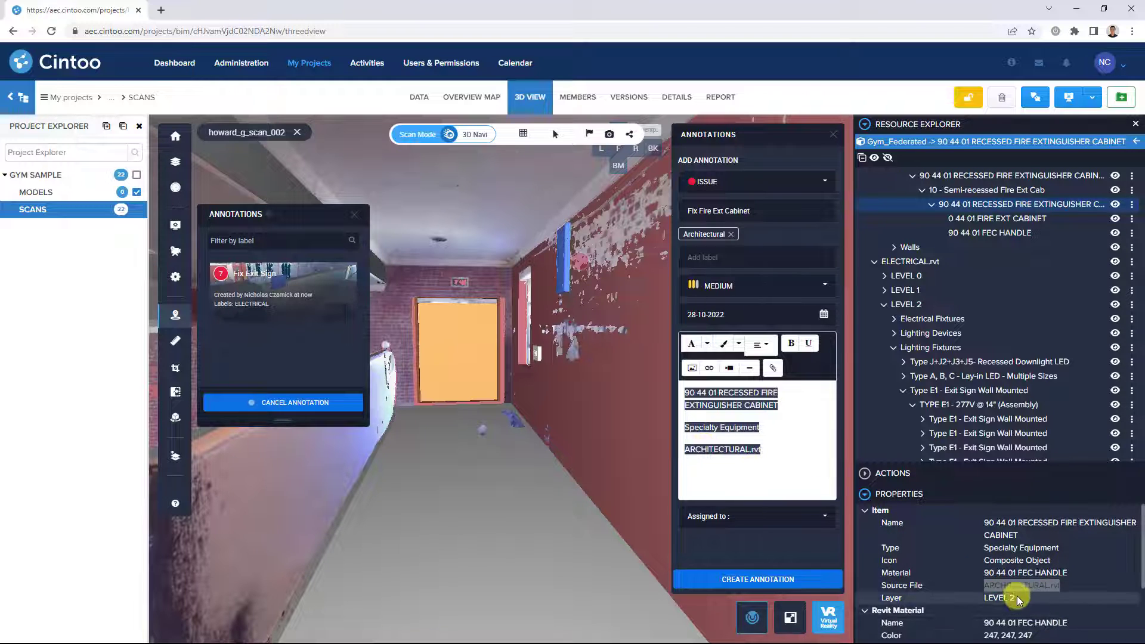
{"action": "left_click_drag", "start_coordinate": [1016, 597], "coordinate": [985, 596]}
{"action": "key", "text": "ctrl+c"}
{"action": "left_click", "coordinate": [767, 451]}
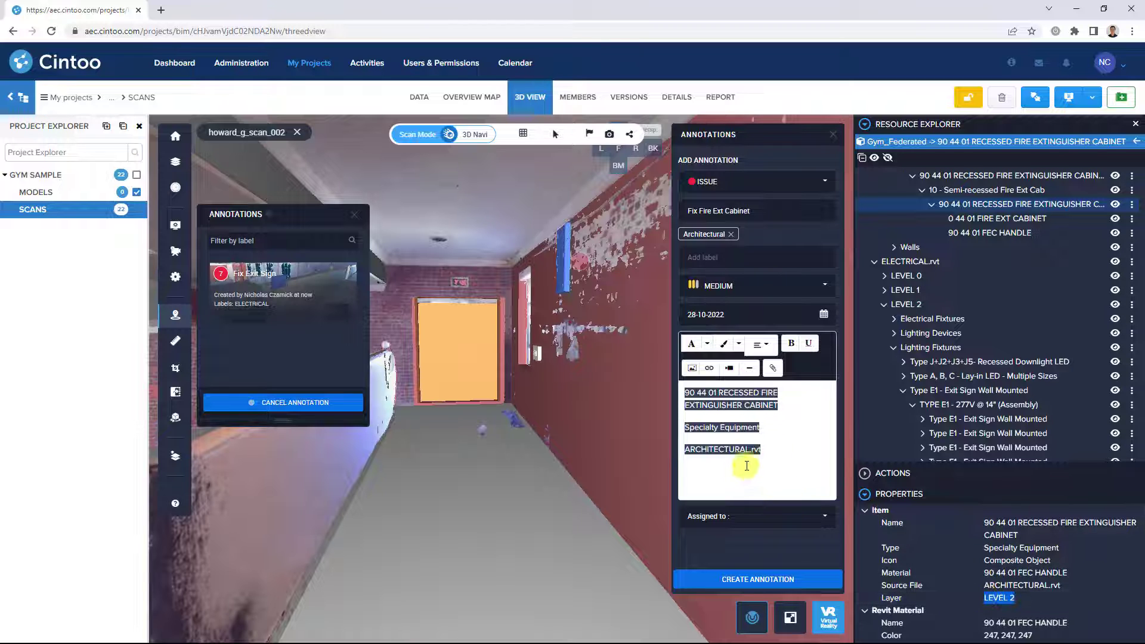
{"action": "key", "text": "ctrl+v"}
{"action": "mouse_move", "coordinate": [710, 473]}
{"action": "left_mouse_down"}
{"action": "mouse_move", "coordinate": [683, 397]}
{"action": "mouse_move", "coordinate": [690, 340]}
{"action": "mouse_move", "coordinate": [720, 362]}
{"action": "left_mouse_up"}
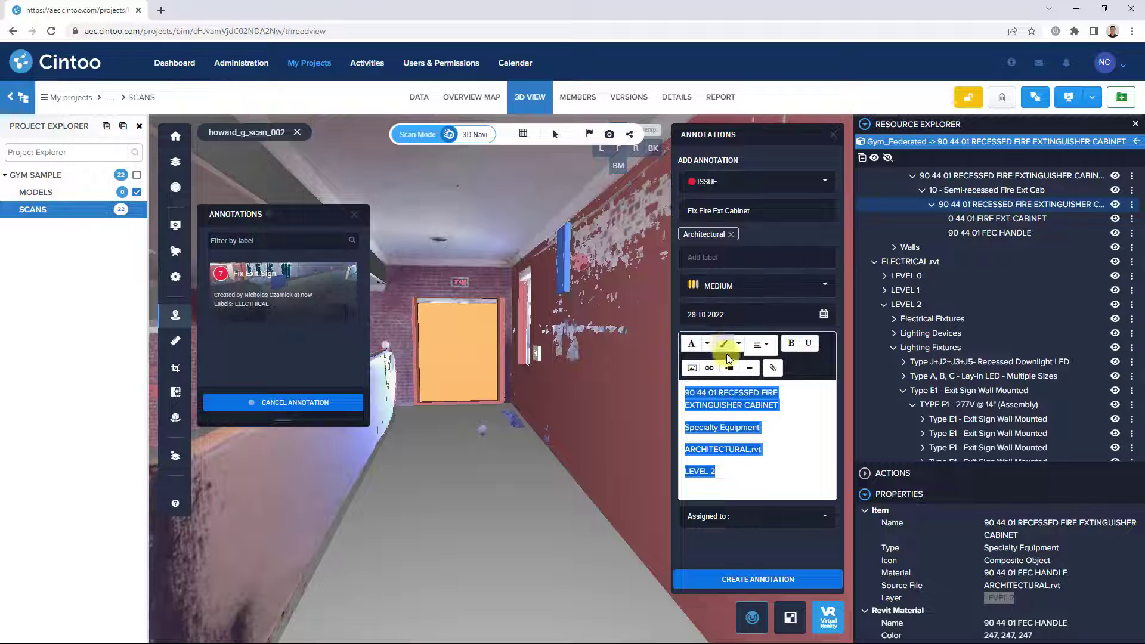
{"action": "left_click", "coordinate": [723, 489]}
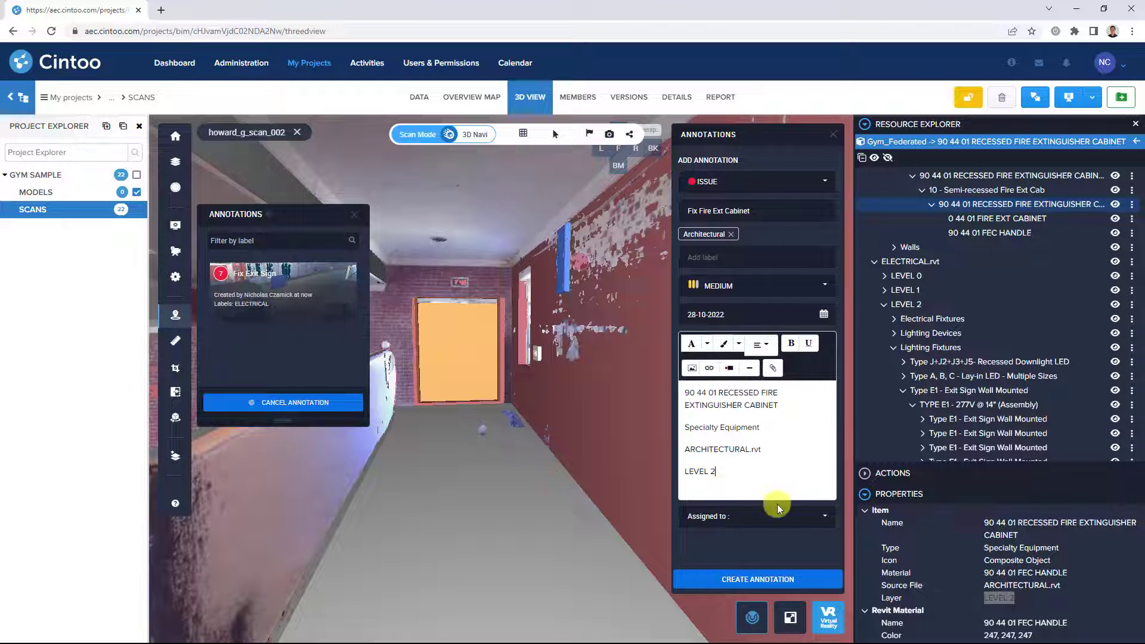
Assign the issue to a project member and create it
{"action": "left_click", "coordinate": [809, 516]}
{"action": "left_click", "coordinate": [822, 415]}
{"action": "left_click", "coordinate": [759, 488]}
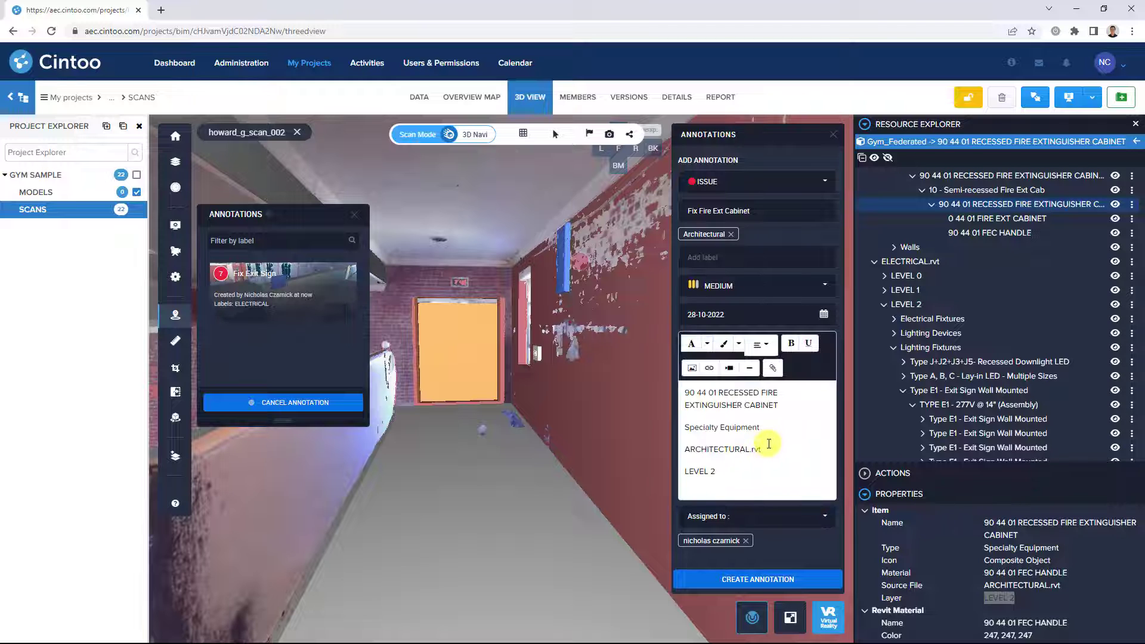
{"action": "left_click", "coordinate": [750, 582]}
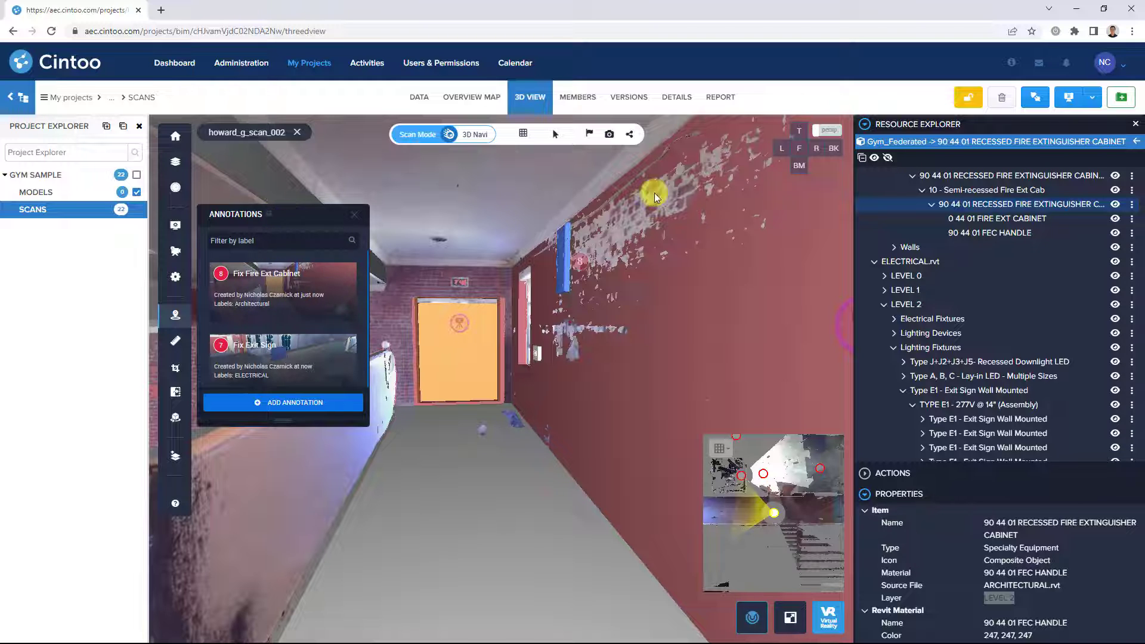
Expand the Fix Fire Ext Cabinet and Fix Exit Sign issues in the report and export SCANS.pdf
{"action": "left_click", "coordinate": [722, 98]}
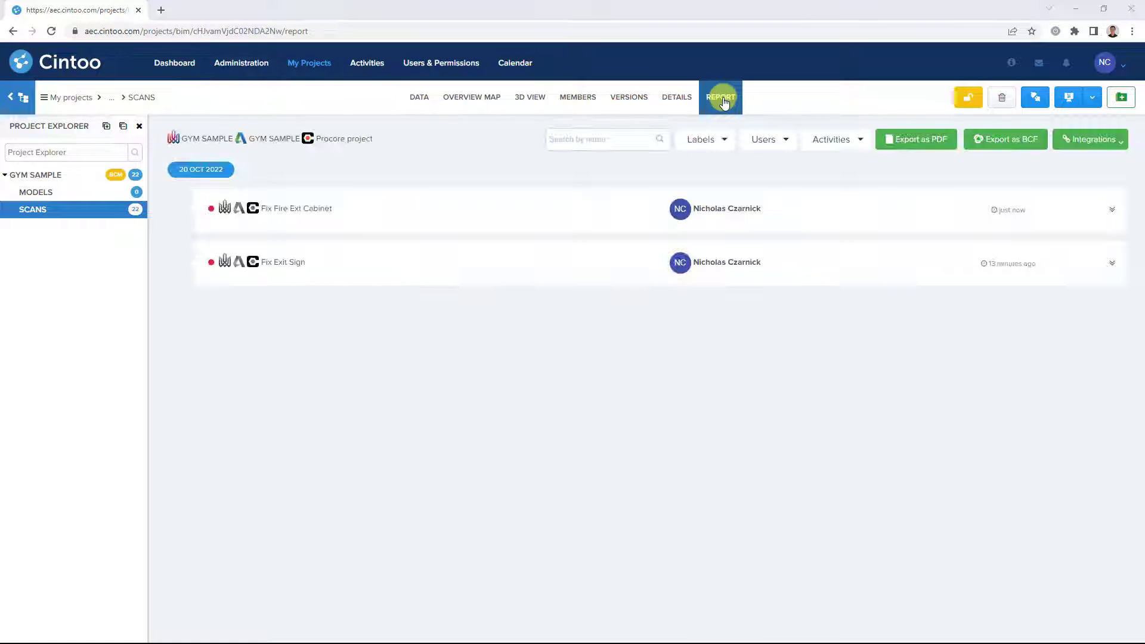
{"action": "left_click", "coordinate": [519, 213]}
{"action": "left_click", "coordinate": [519, 450]}
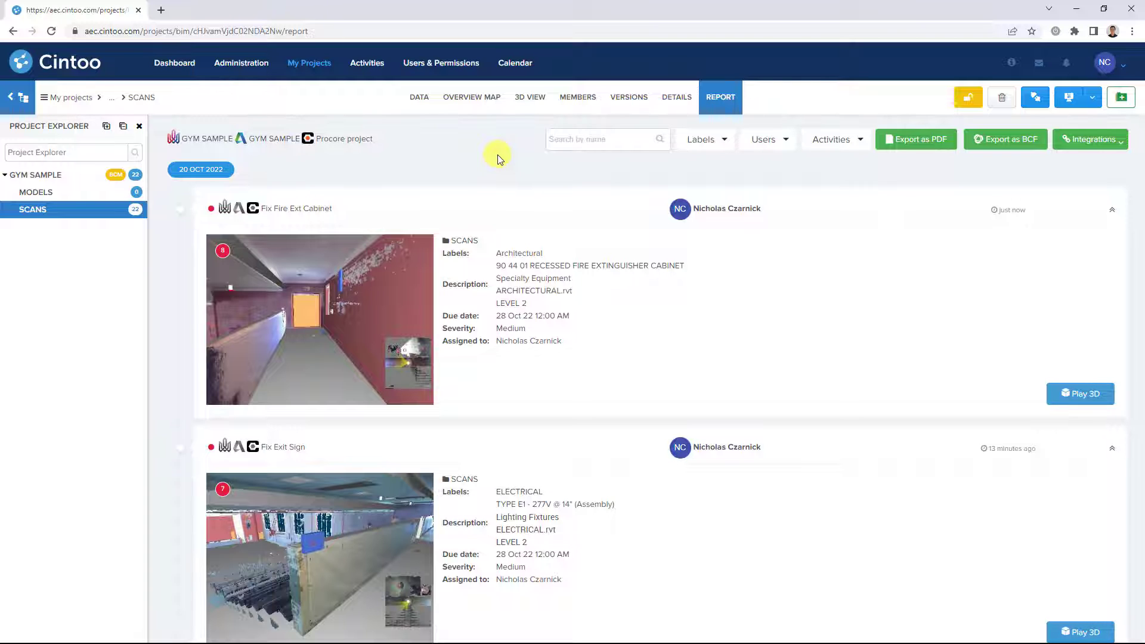
{"action": "left_click", "coordinate": [915, 141]}
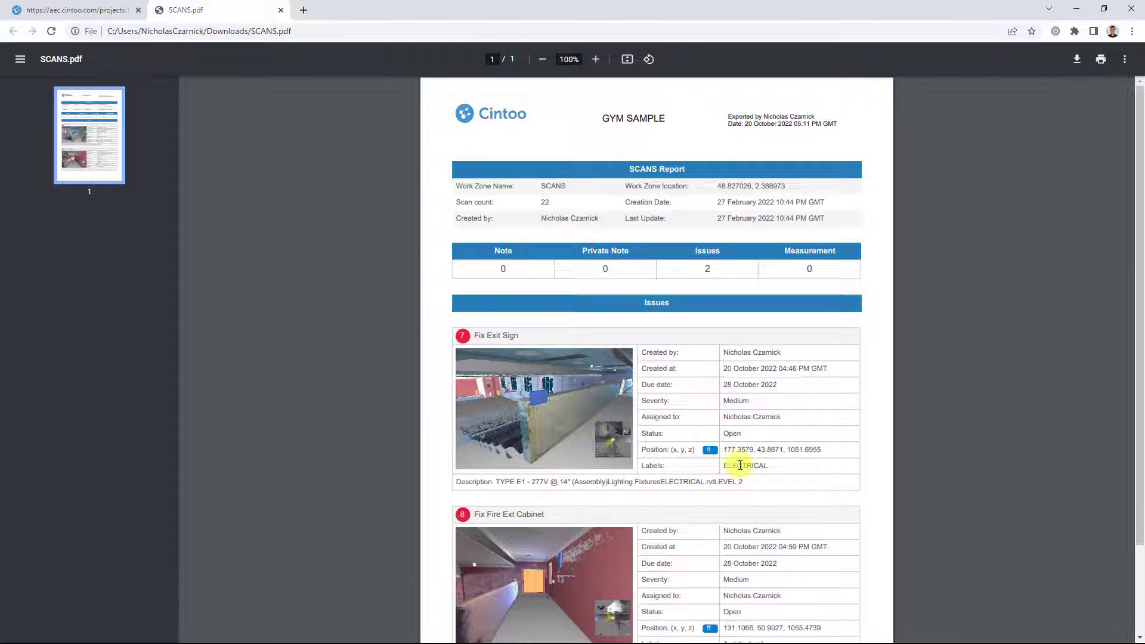
Scroll through SCANS.pdf to check both issues, then close it
{"action": "scroll", "coordinate": [710, 310], "scroll_direction": "down", "scroll_amount": 1}
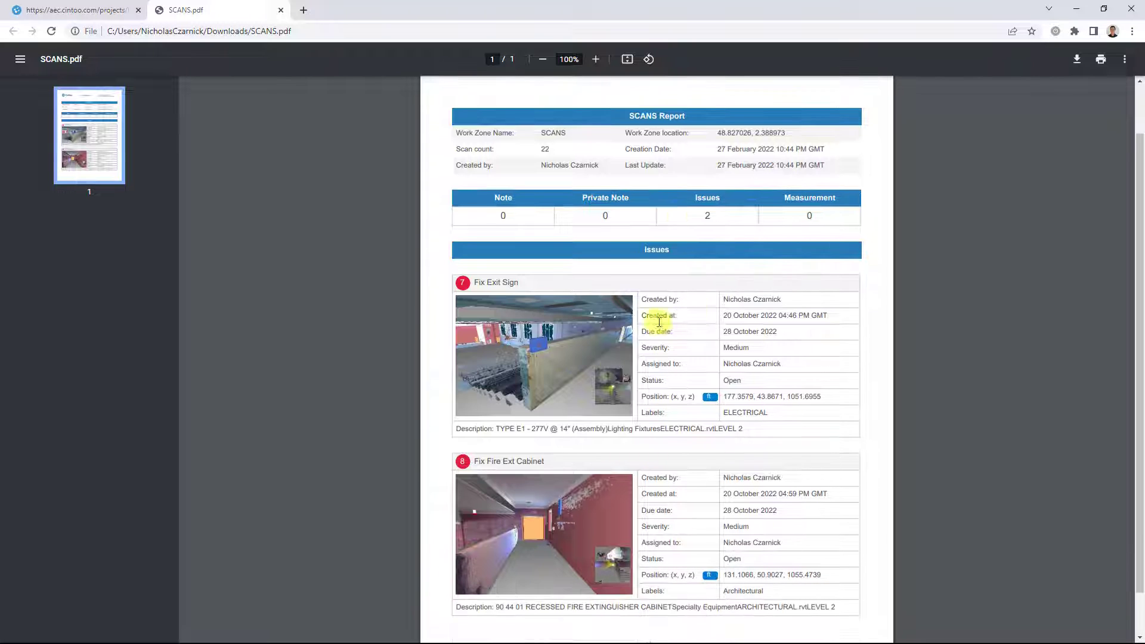
{"action": "scroll", "coordinate": [725, 324], "scroll_direction": "up", "scroll_amount": 1}
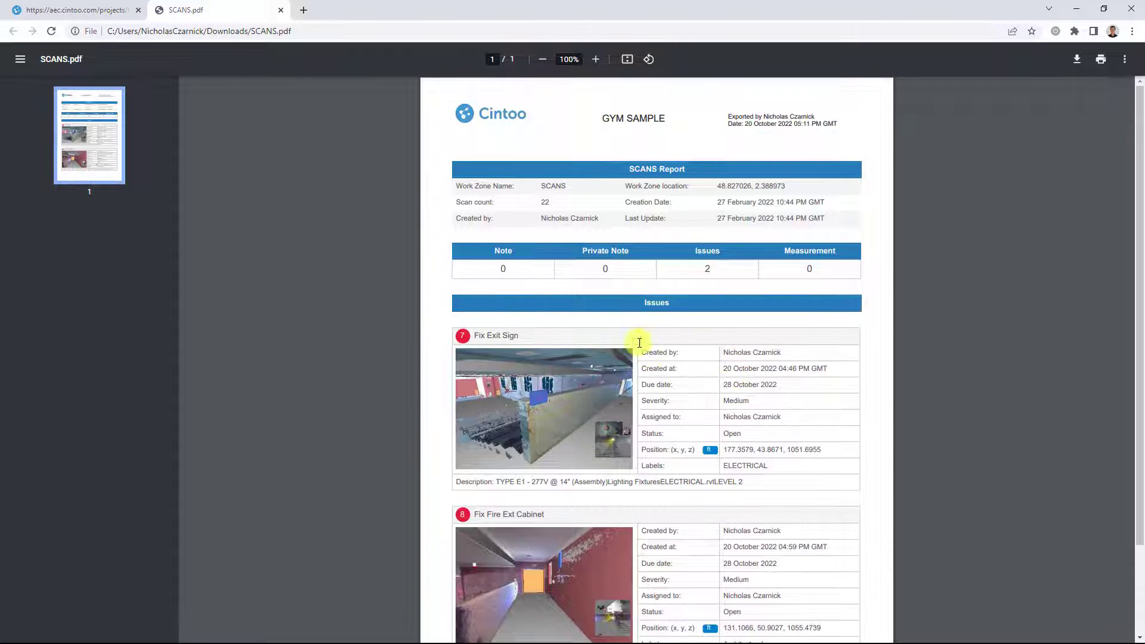
{"action": "left_click", "coordinate": [280, 10]}
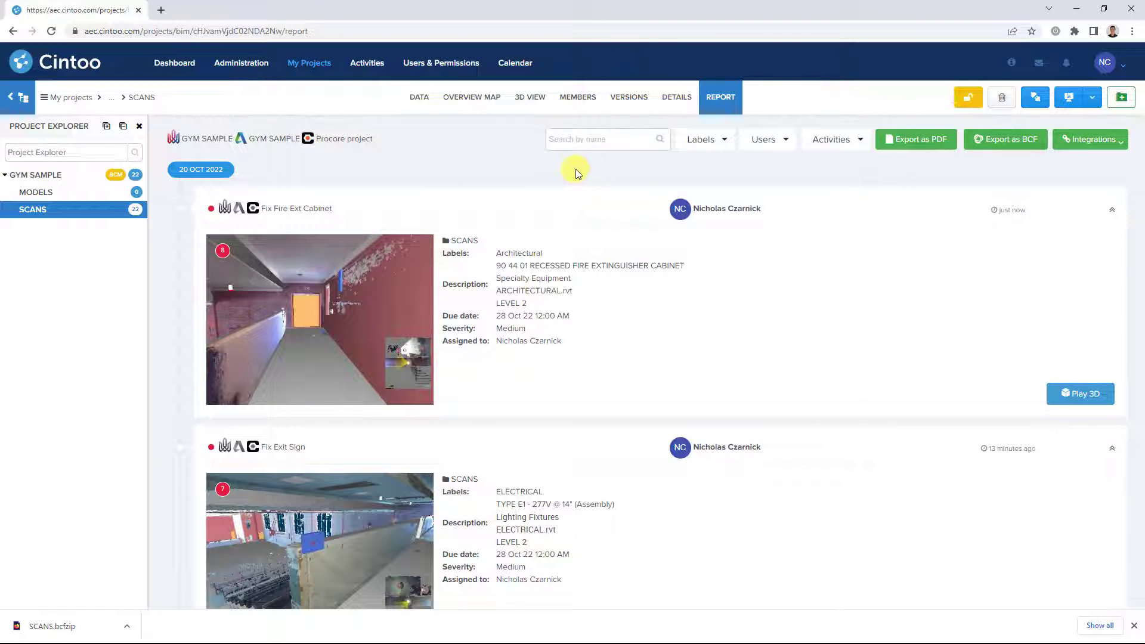
Dismiss the download notice and collapse the Fix Fire Ext Cabinet and Fix Exit Sign issue cards in the report
{"action": "left_click", "coordinate": [1135, 626]}
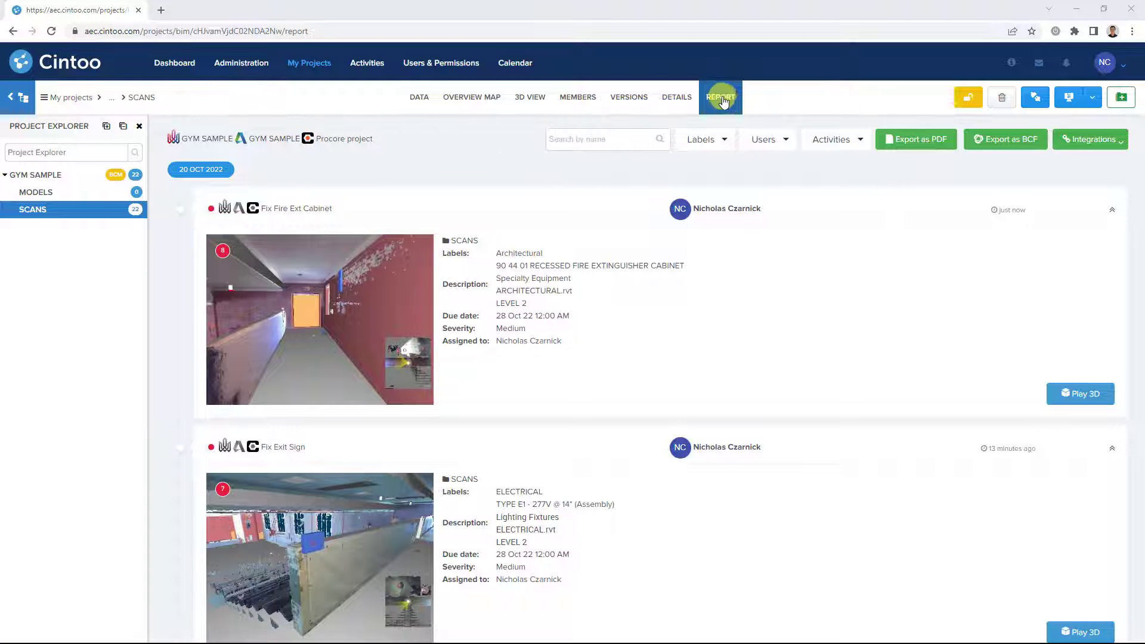
{"action": "left_click", "coordinate": [559, 209]}
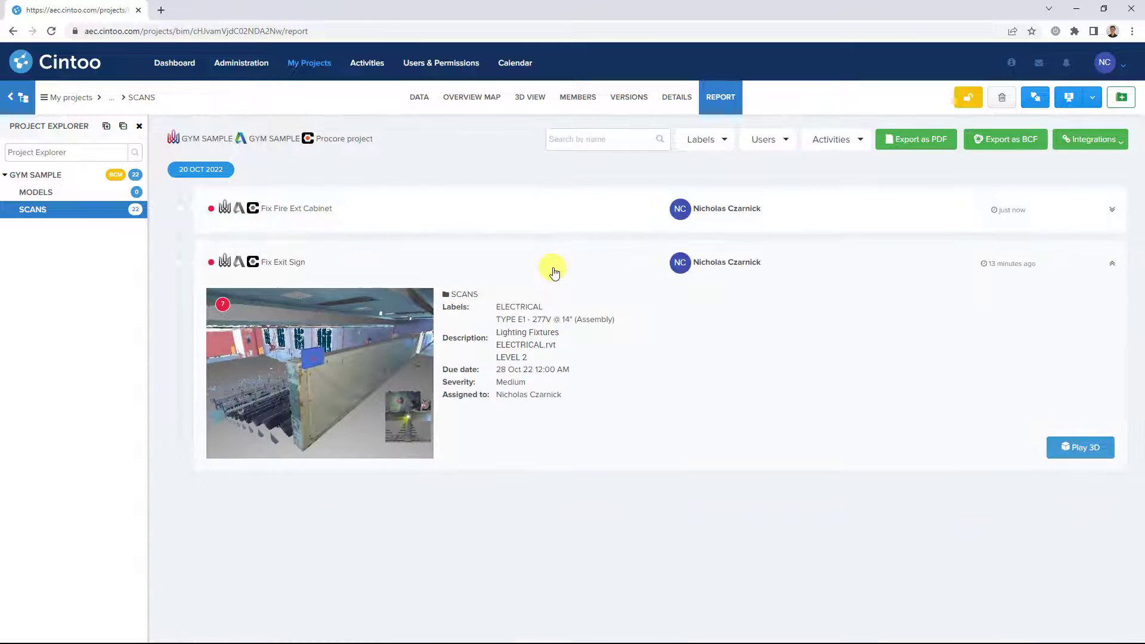
{"action": "left_click", "coordinate": [553, 270]}
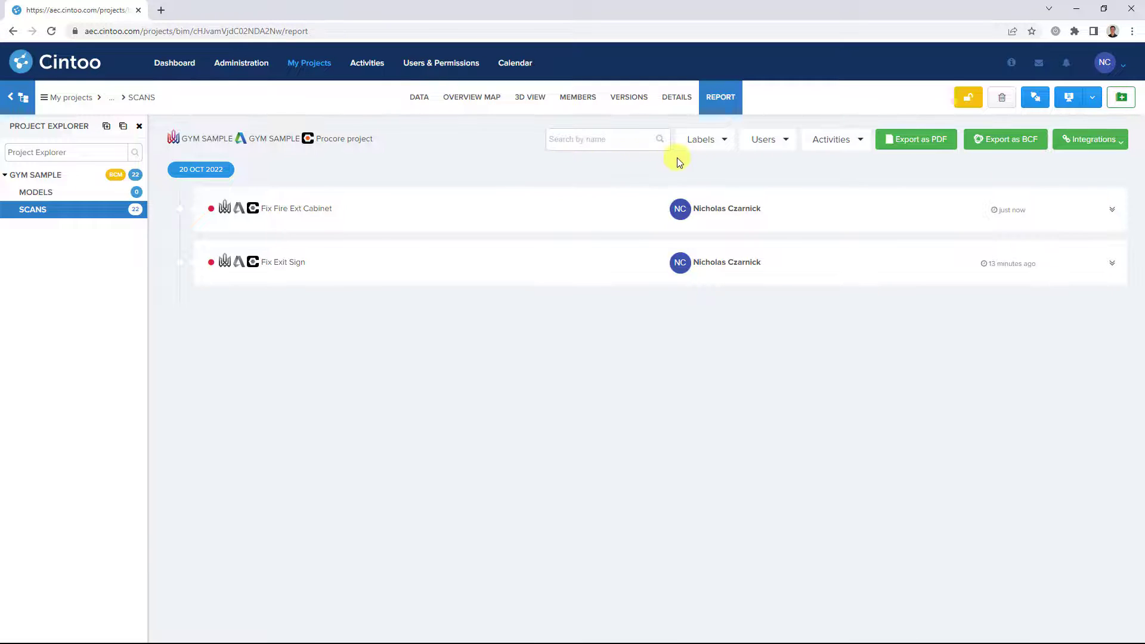
{"action": "left_click", "coordinate": [722, 99]}
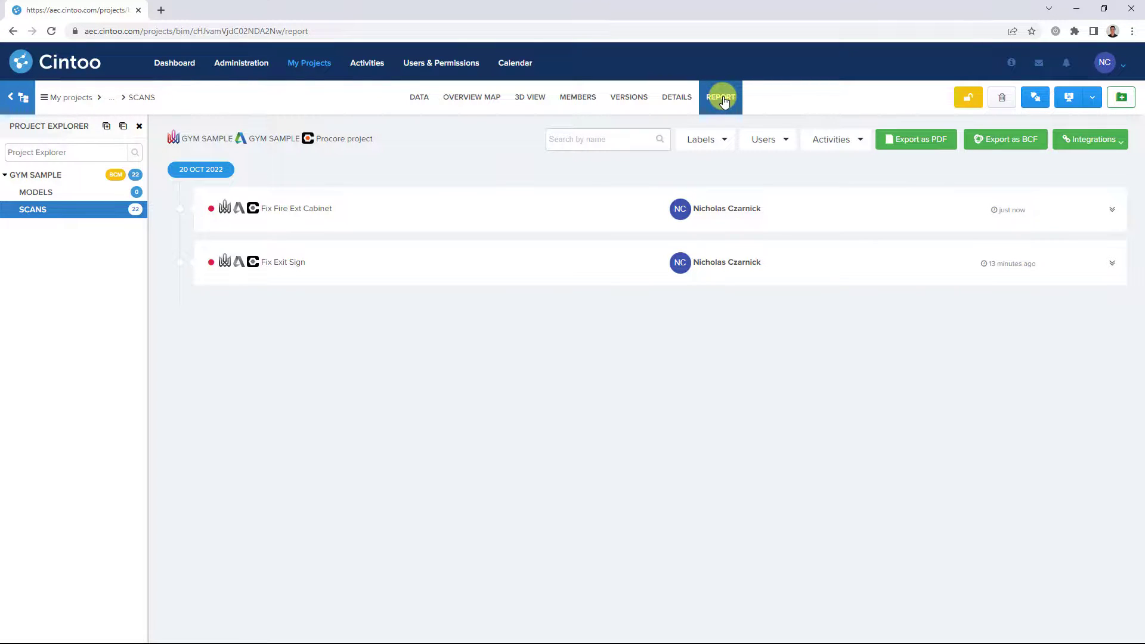